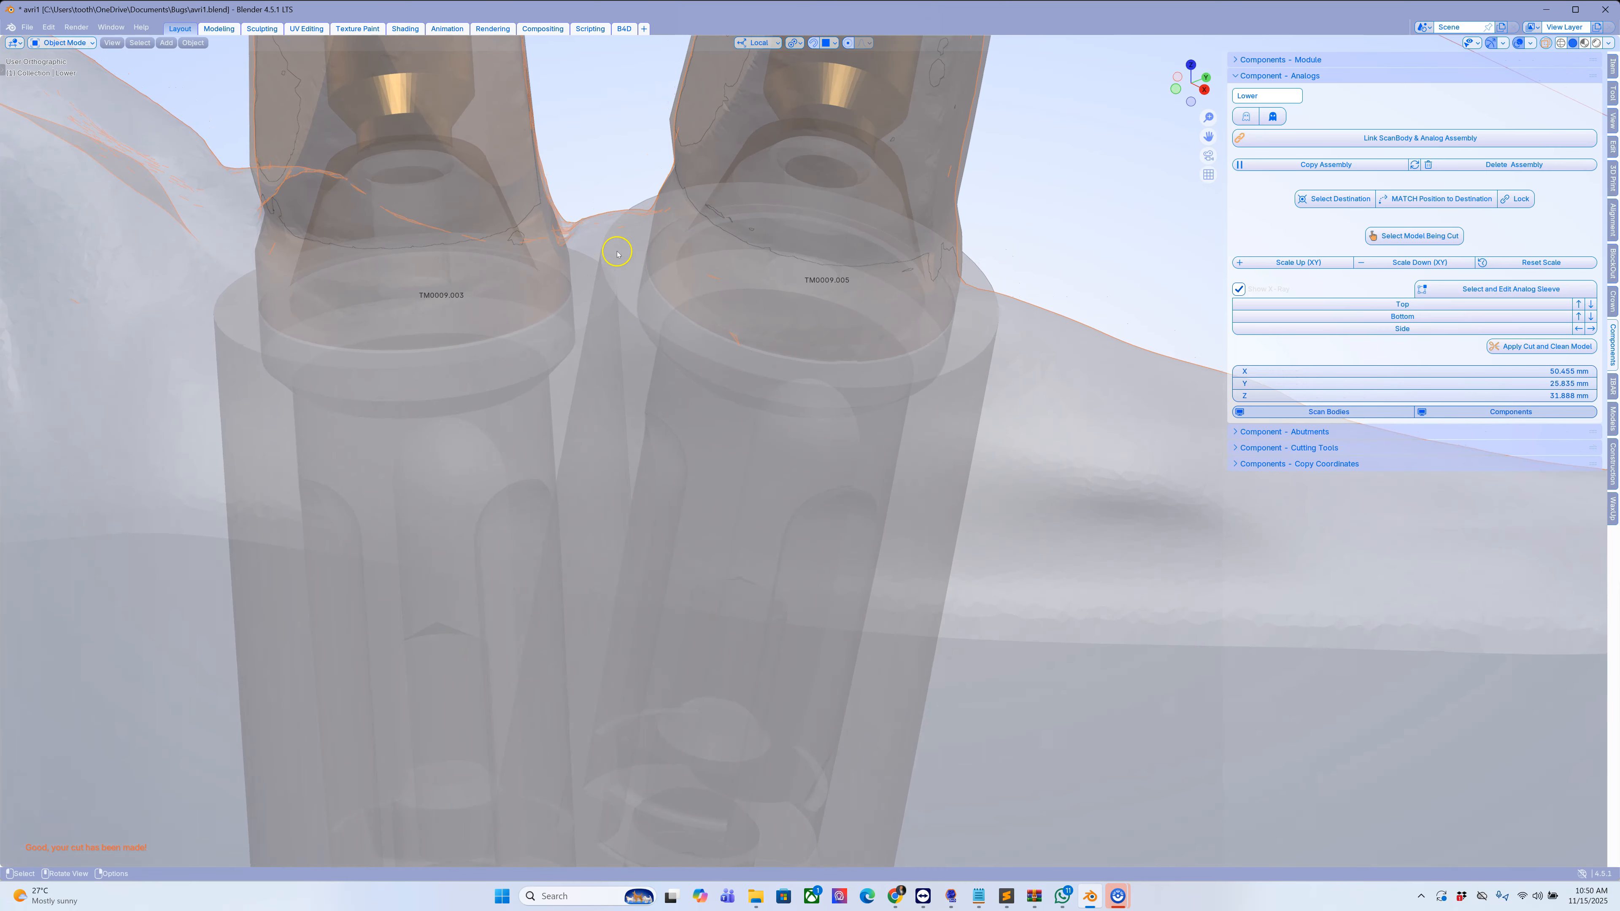
Inspect the overlapping analogs inside the see-through lower model, and turn the X-ray display off.
middle_click_drag(624, 259, 533, 581)
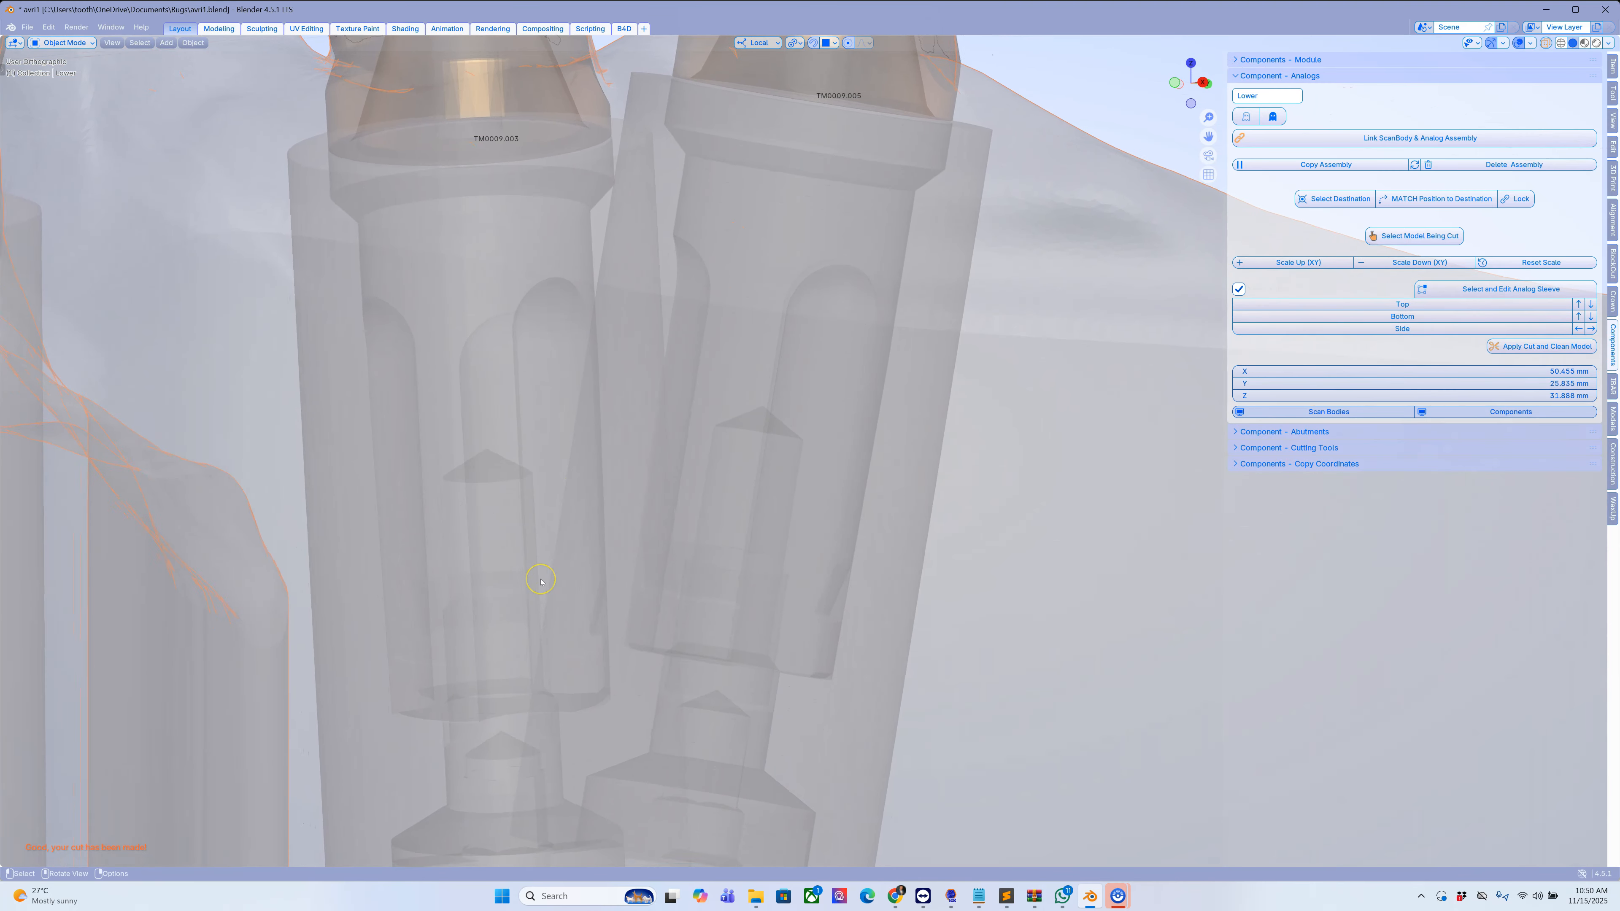
scroll(540, 581, "down", 2)
scroll(541, 581, "down", 4)
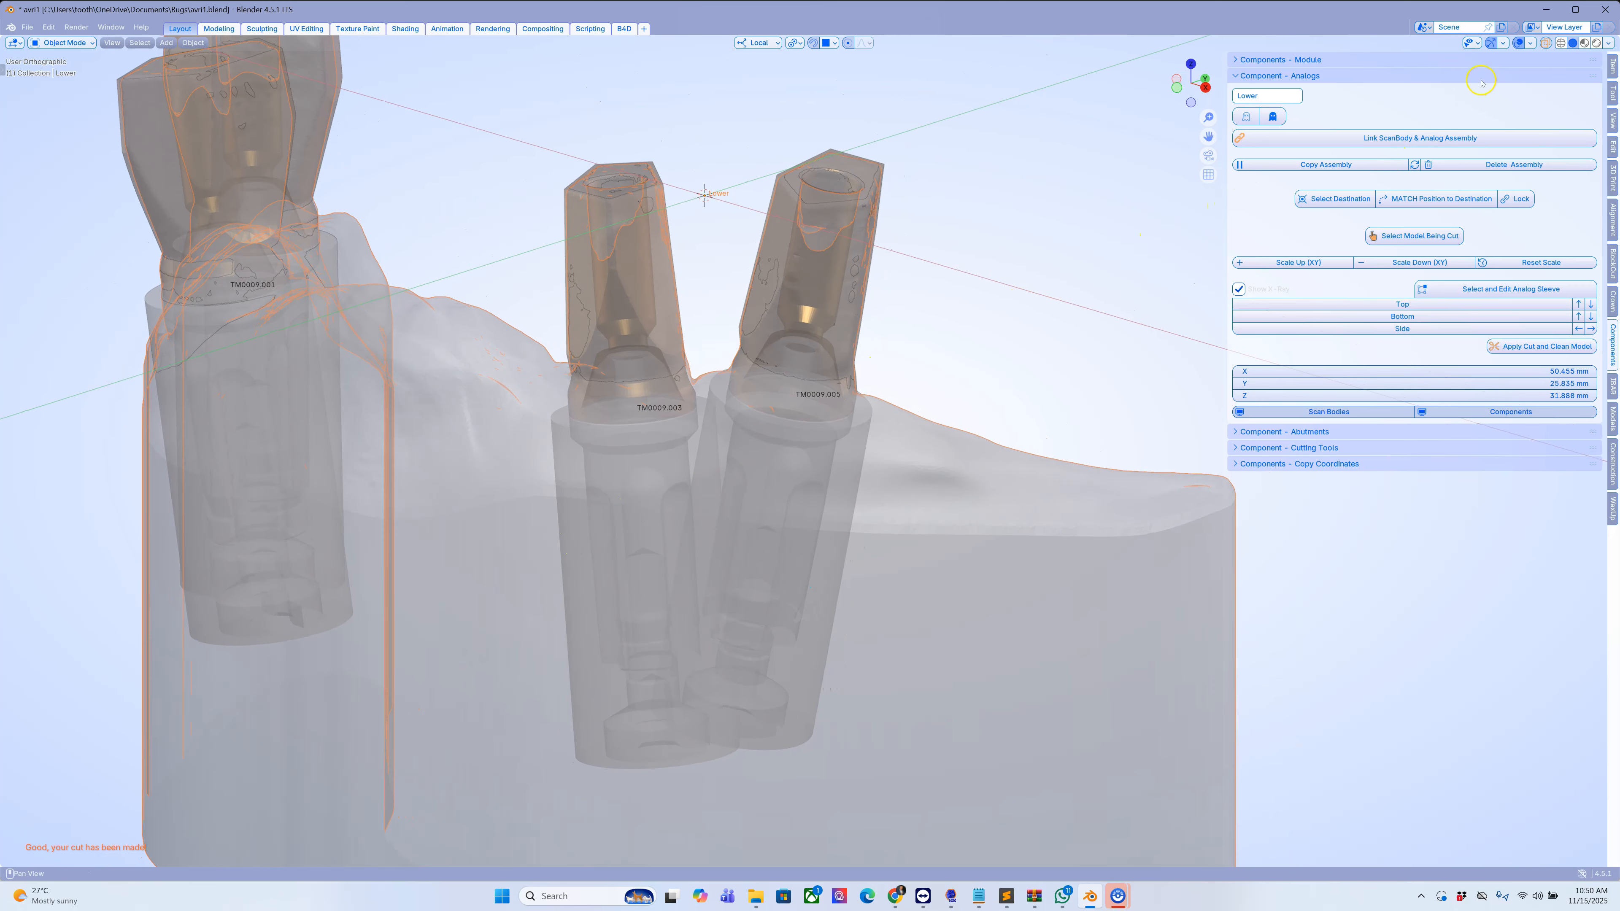
left_click(1546, 43)
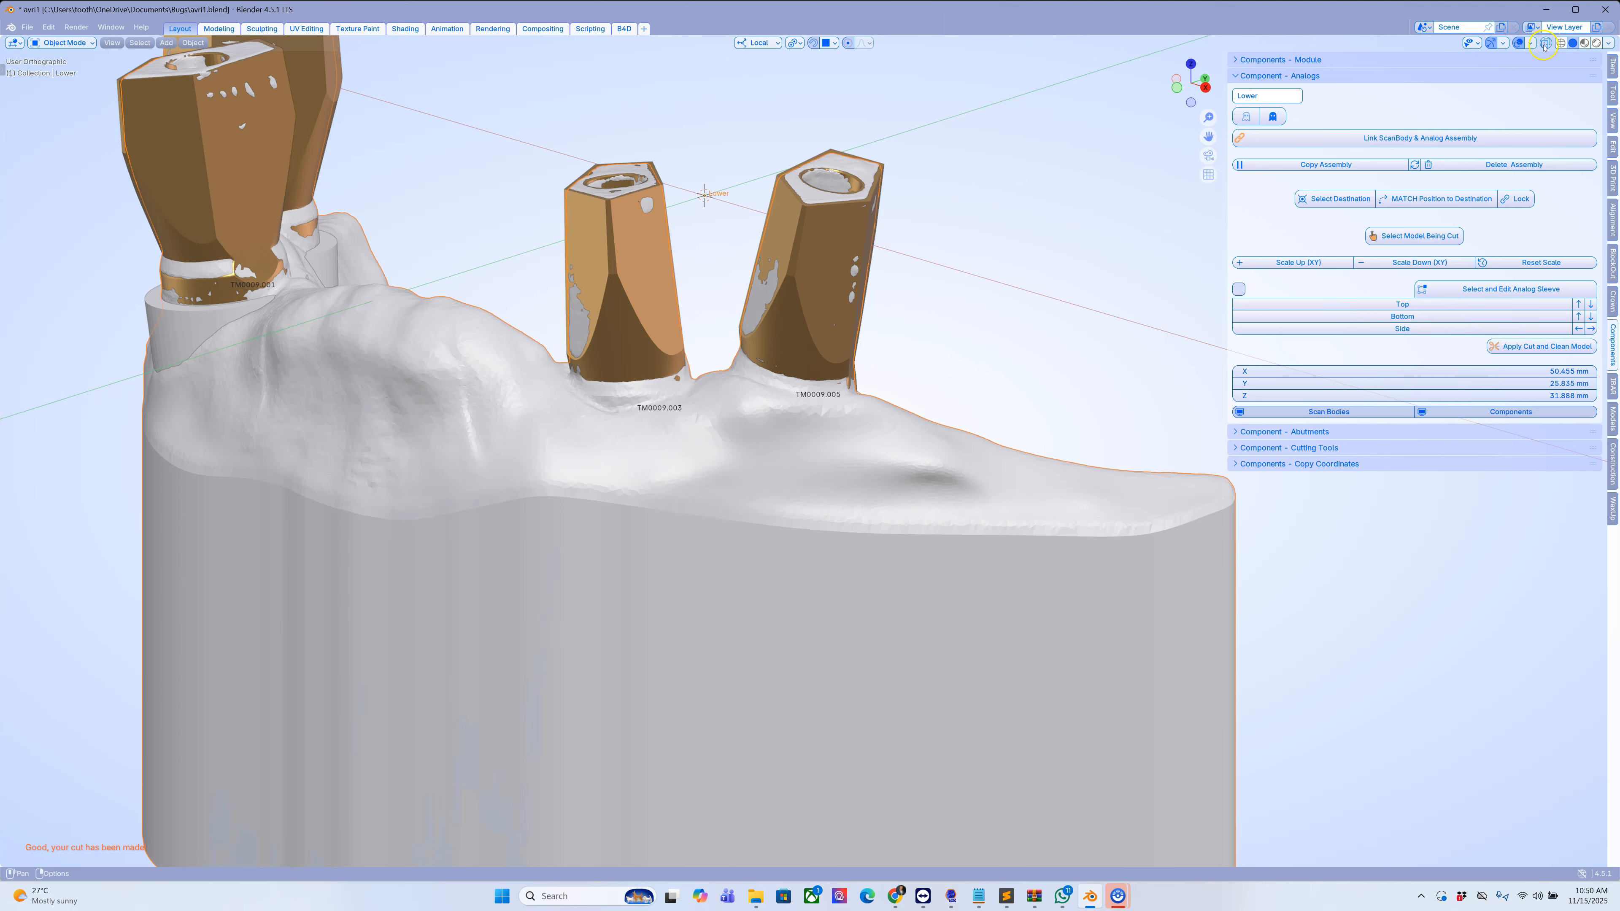
Try moving the tilted scan body TM0009.005 away from the model, and undo the move.
scroll(782, 405, "down", 2)
middle_click_drag(727, 430, 738, 412)
left_click(736, 413)
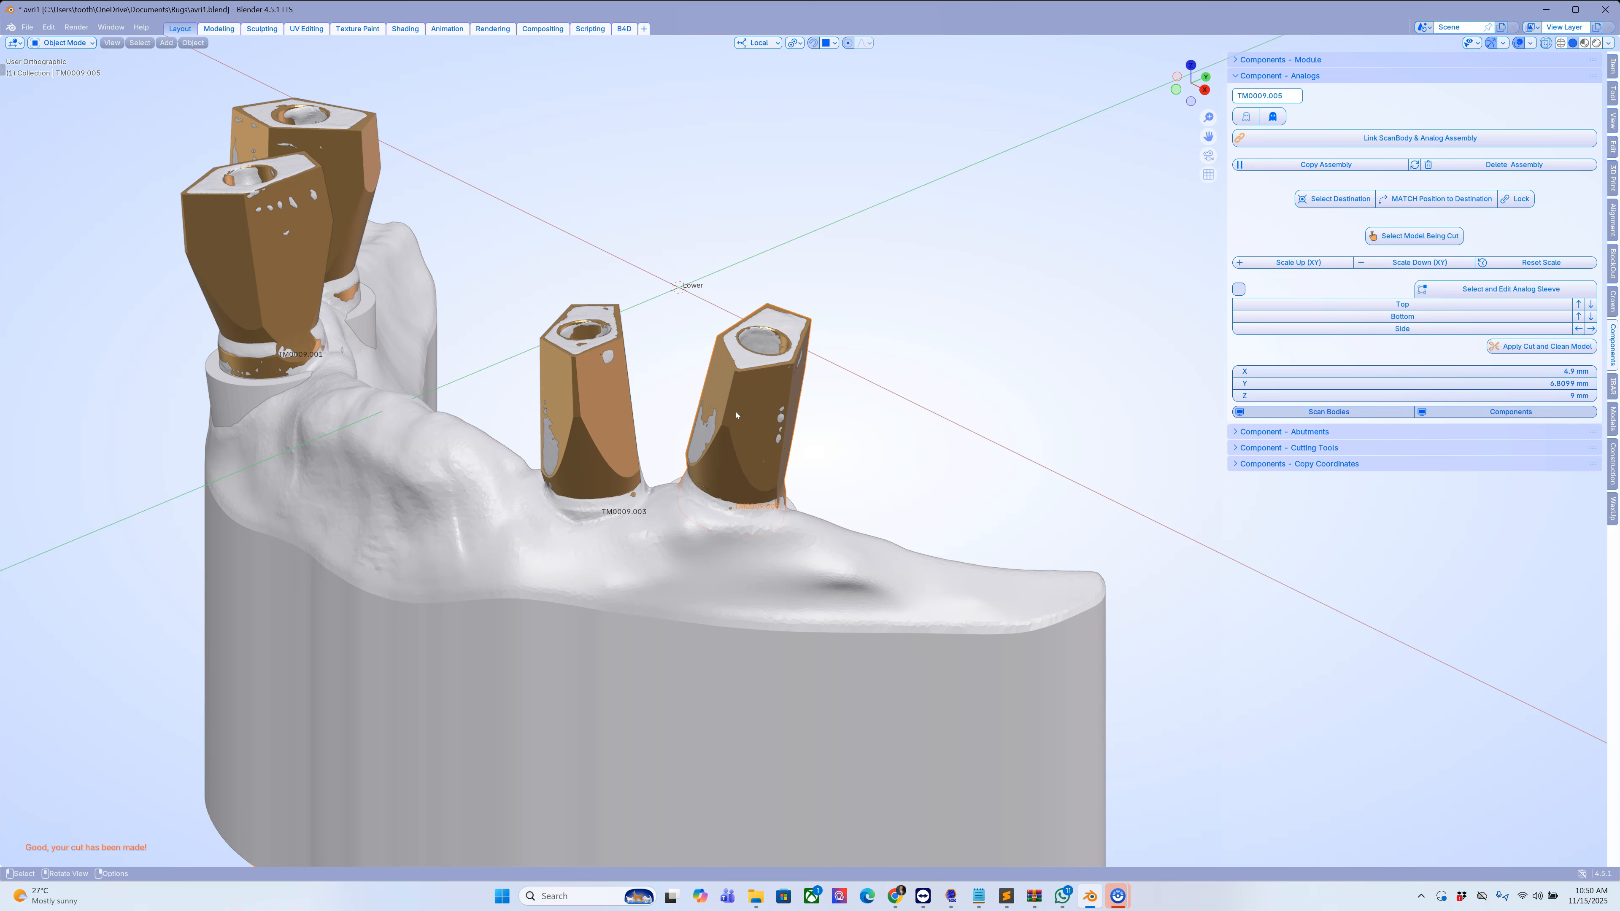
left_click_drag(736, 415, 821, 366)
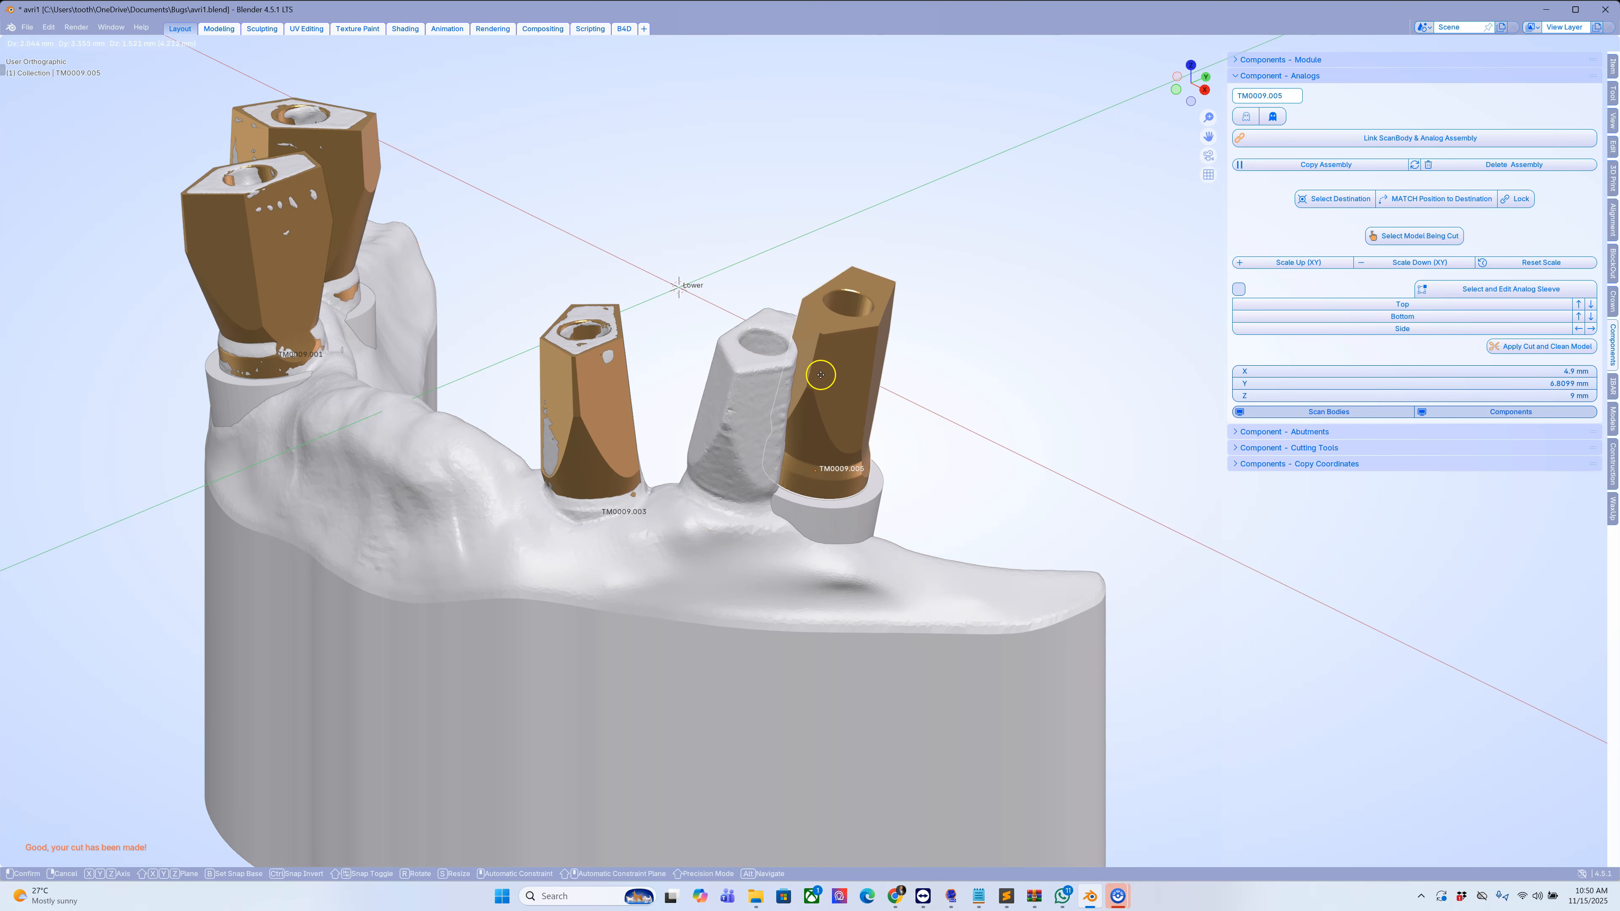
scroll(783, 376, "up", 2)
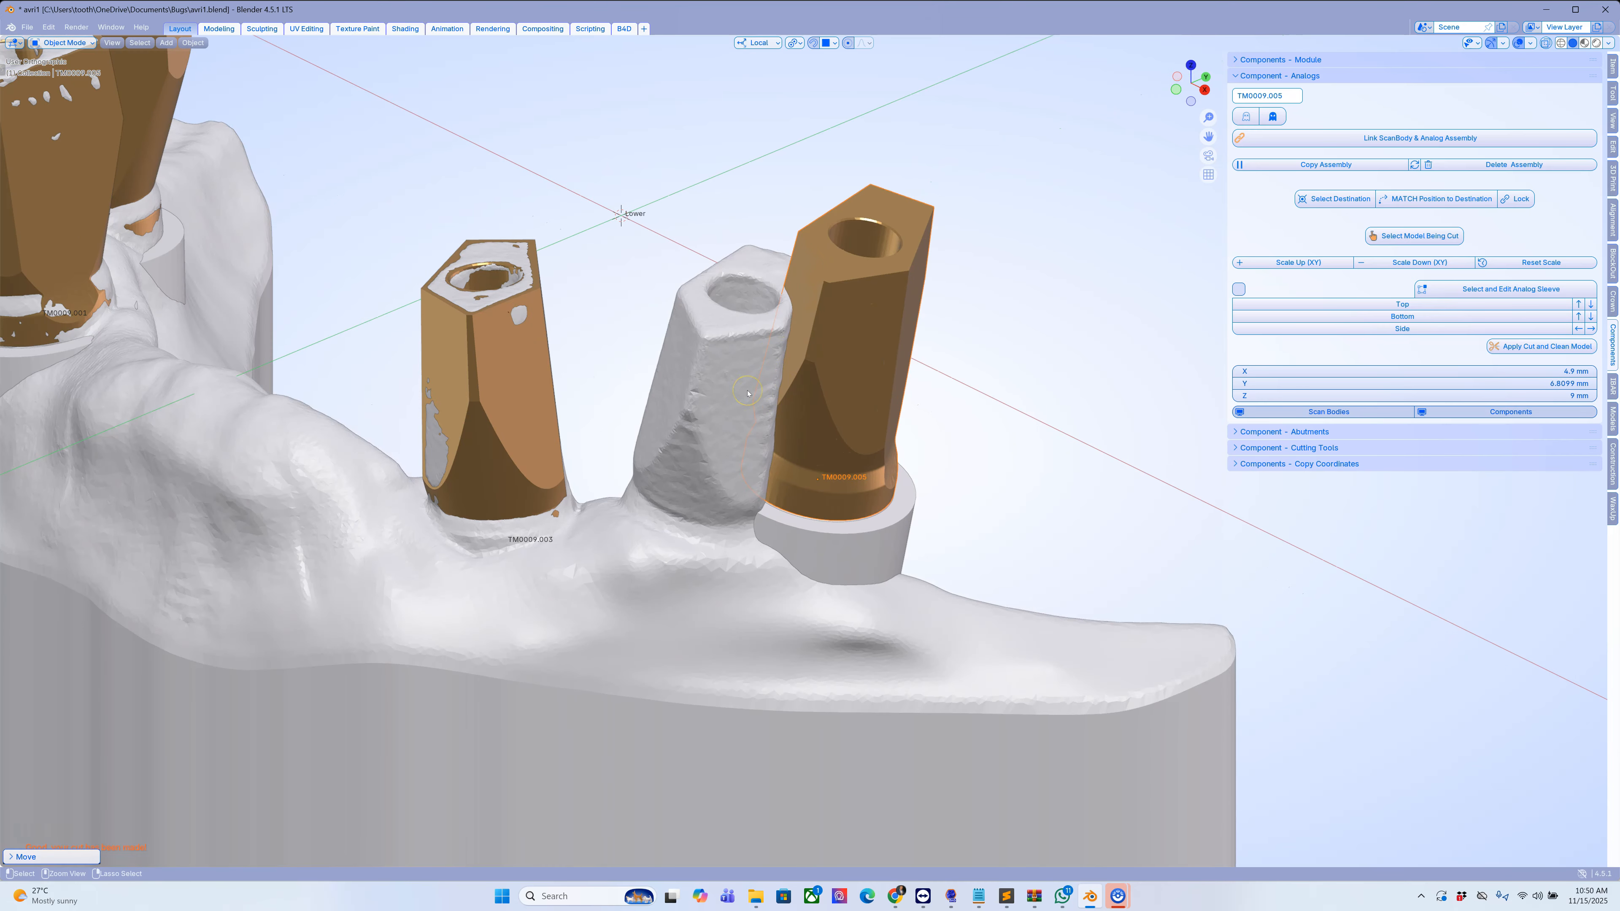
key("ctrl+z")
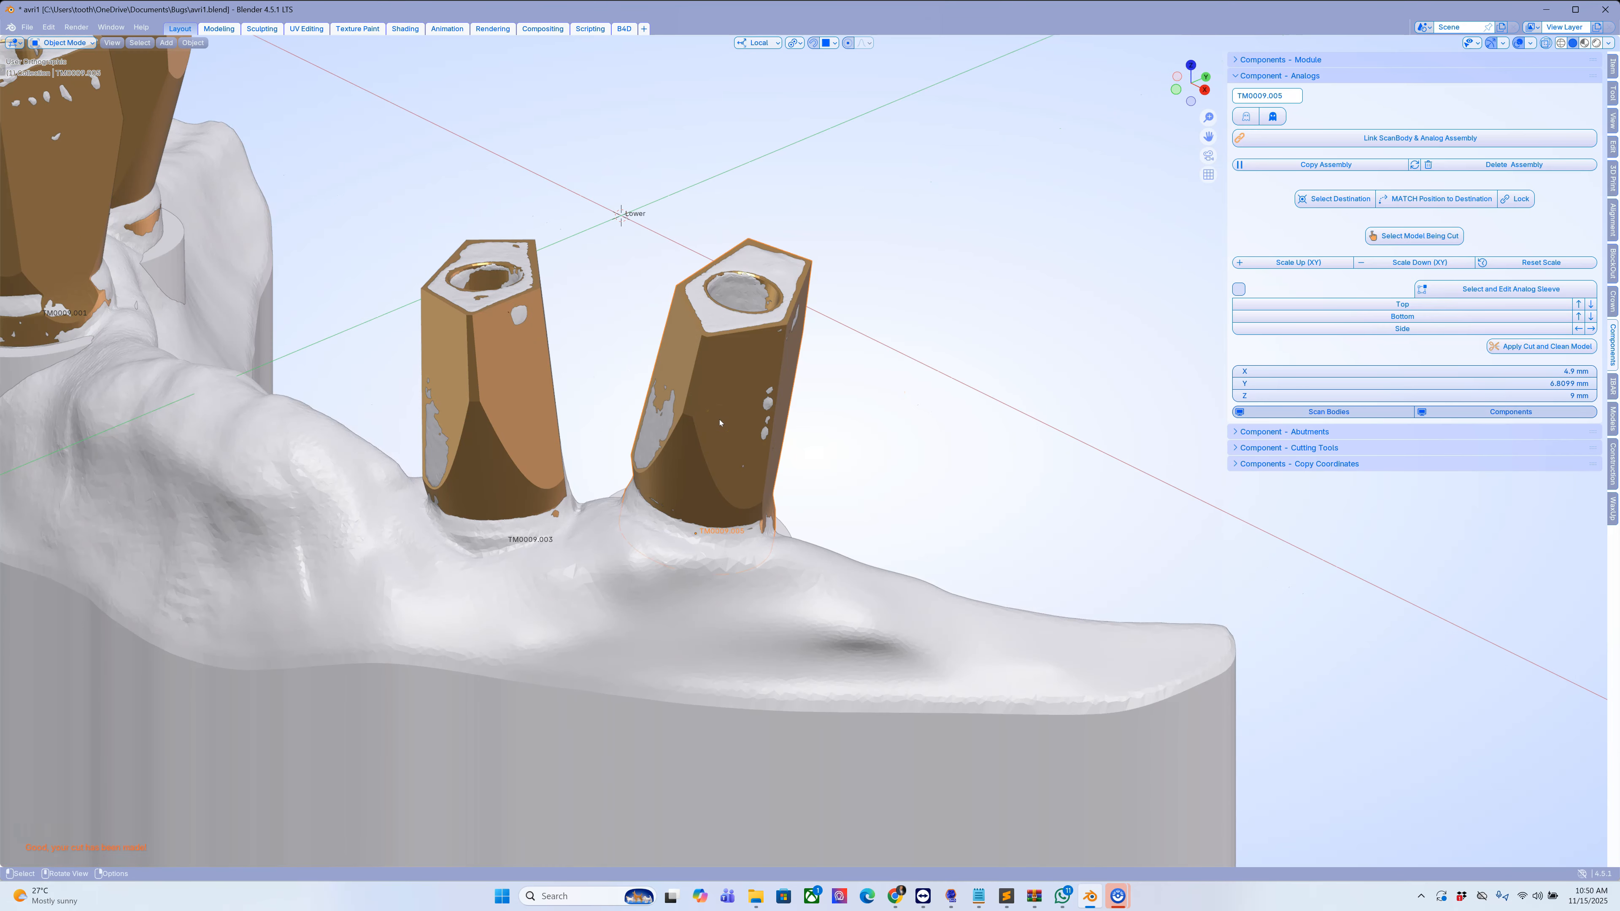
Lock all four scan body assemblies on the lower model, one after another.
left_click(1521, 199)
left_click(482, 386)
left_click(1522, 201)
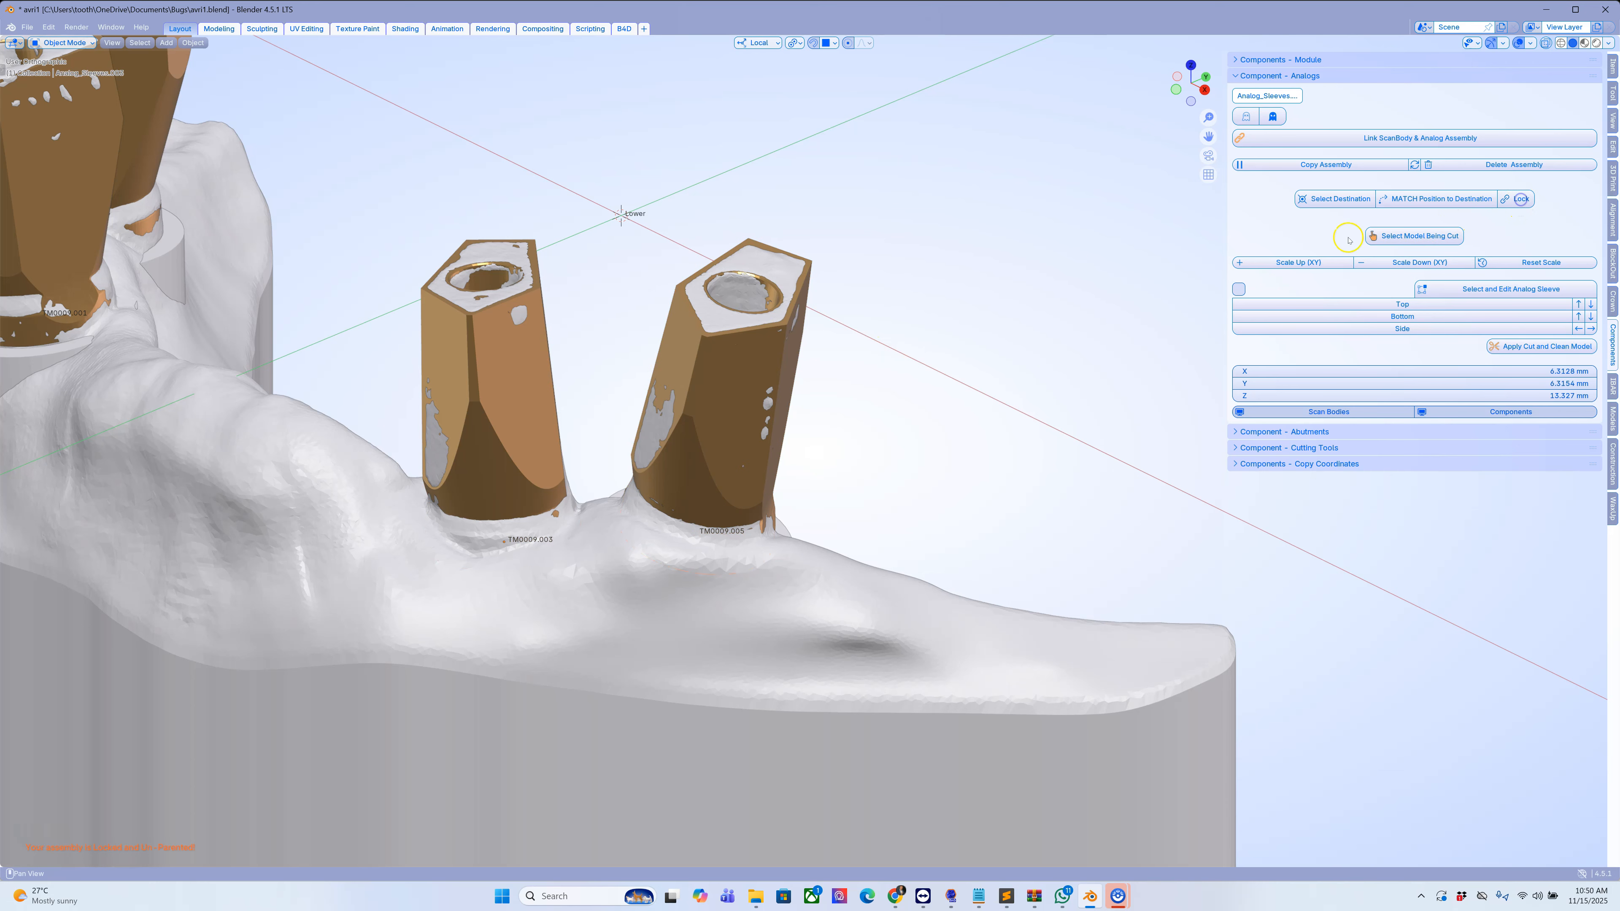
scroll(482, 318, "down", 3)
left_click(391, 285)
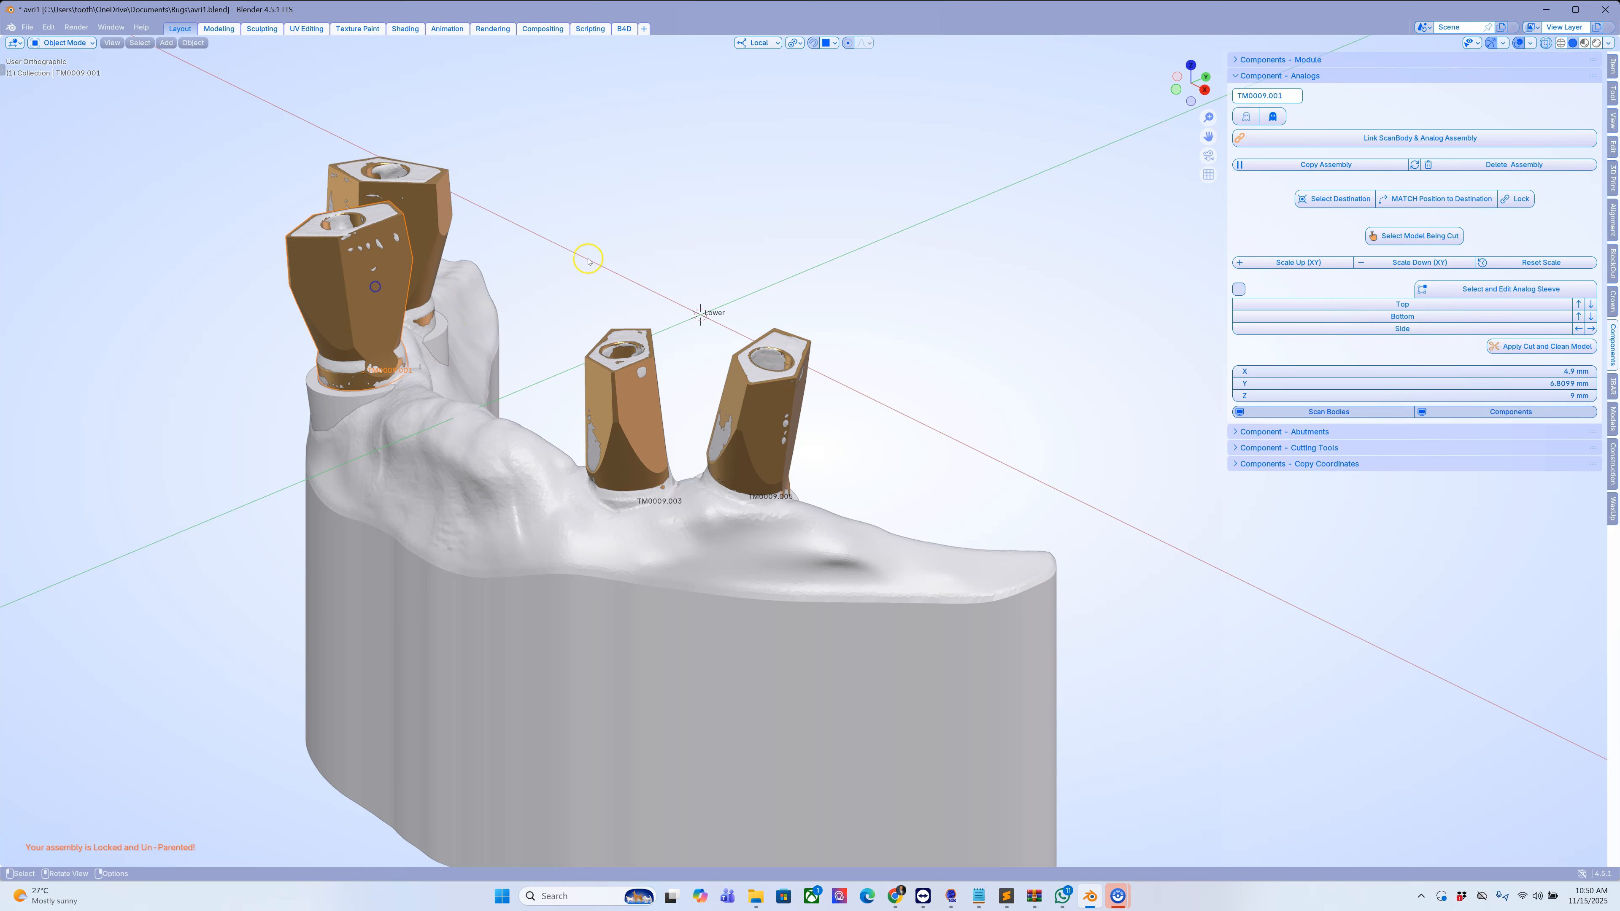
left_click(1522, 199)
left_click(434, 216)
left_click(1519, 199)
Check the transform locks of the assembly parts and test whether scan body TM0009.005 can be moved.
left_click(1612, 65)
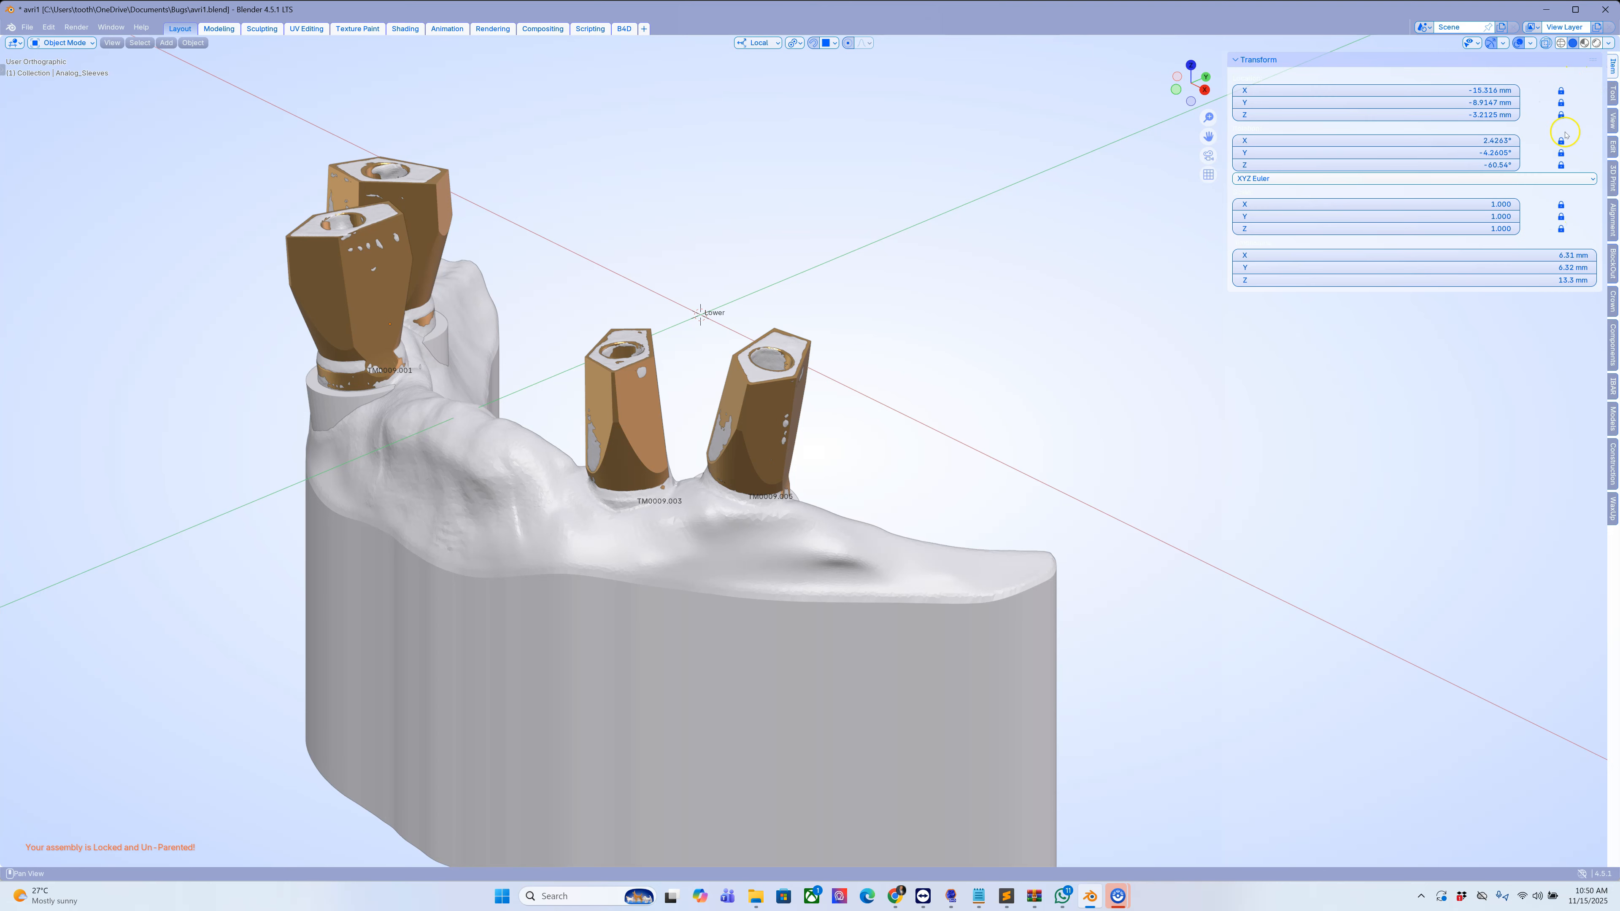
left_click(757, 426)
key("g")
left_click(898, 382)
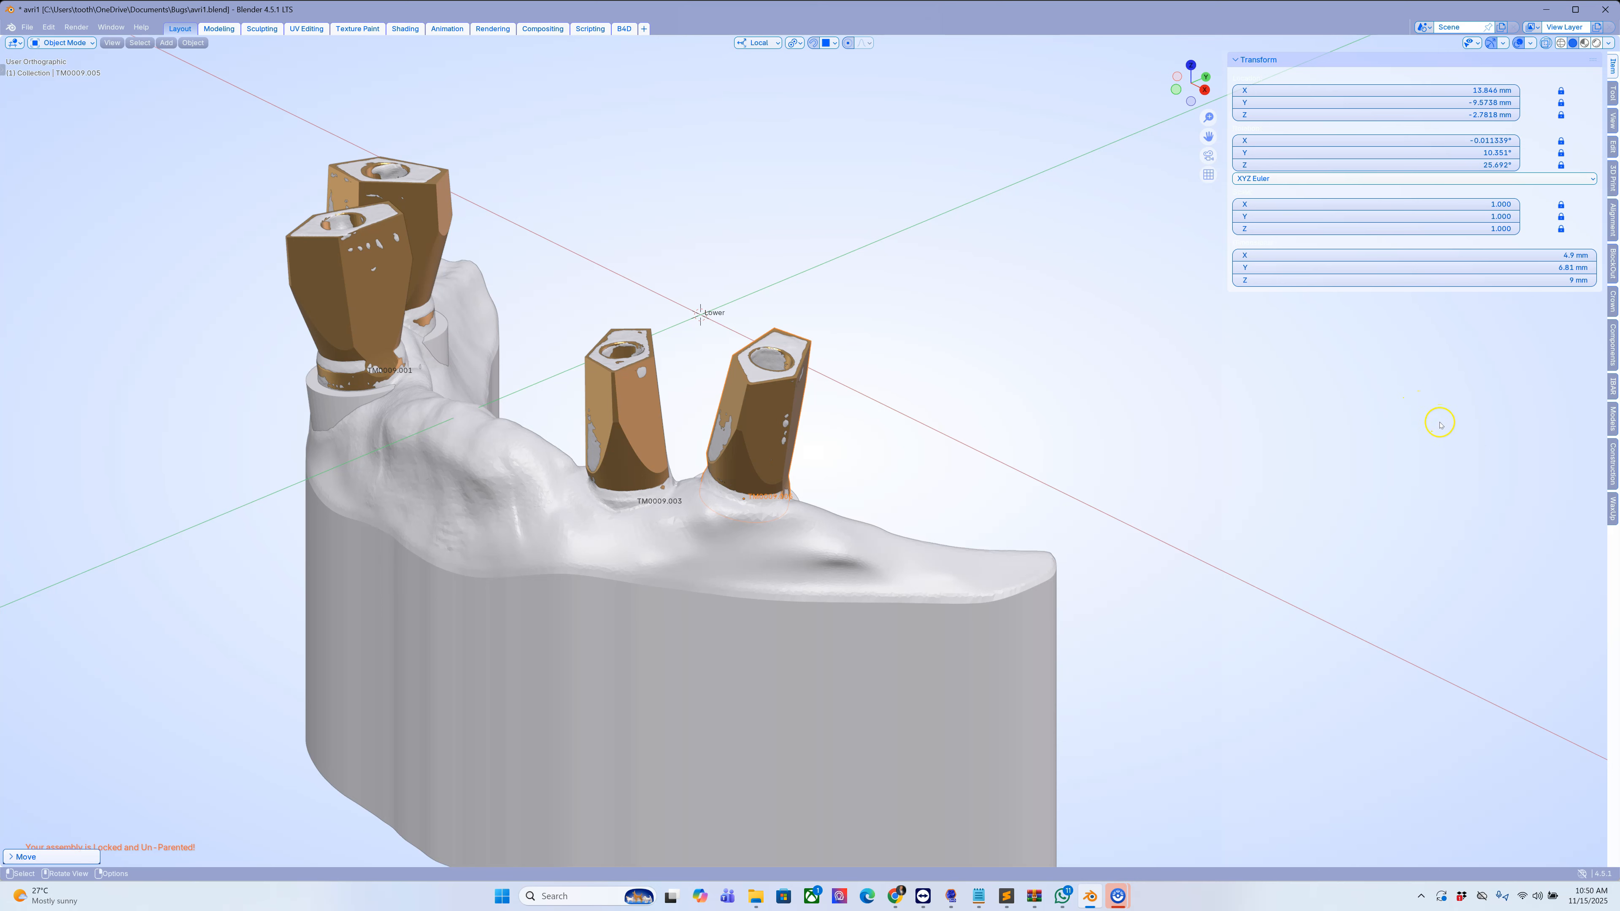
Select the Lower jaw model and designate it as the model being cut.
left_click(1612, 346)
left_click(865, 669)
middle_click_drag(864, 670, 914, 531)
left_click(1418, 239)
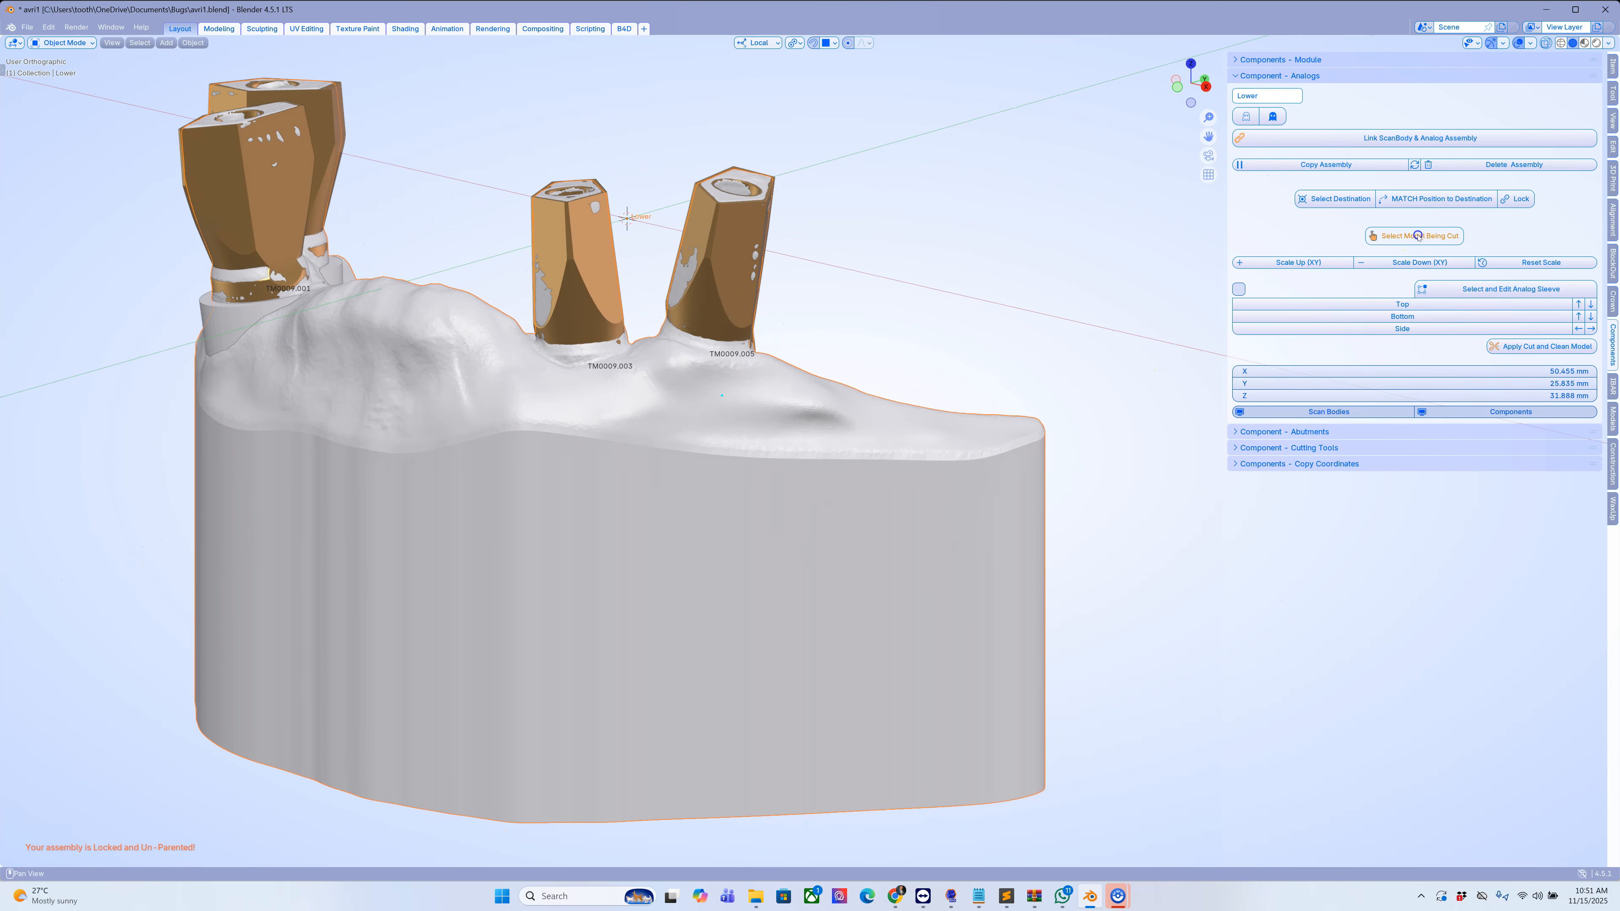
middle_click_drag(988, 446, 448, 249)
Extend the analog sleeve under scan body TM0009.005 above its scan body and through the model base, and apply the cut and cleanup.
left_click(735, 478)
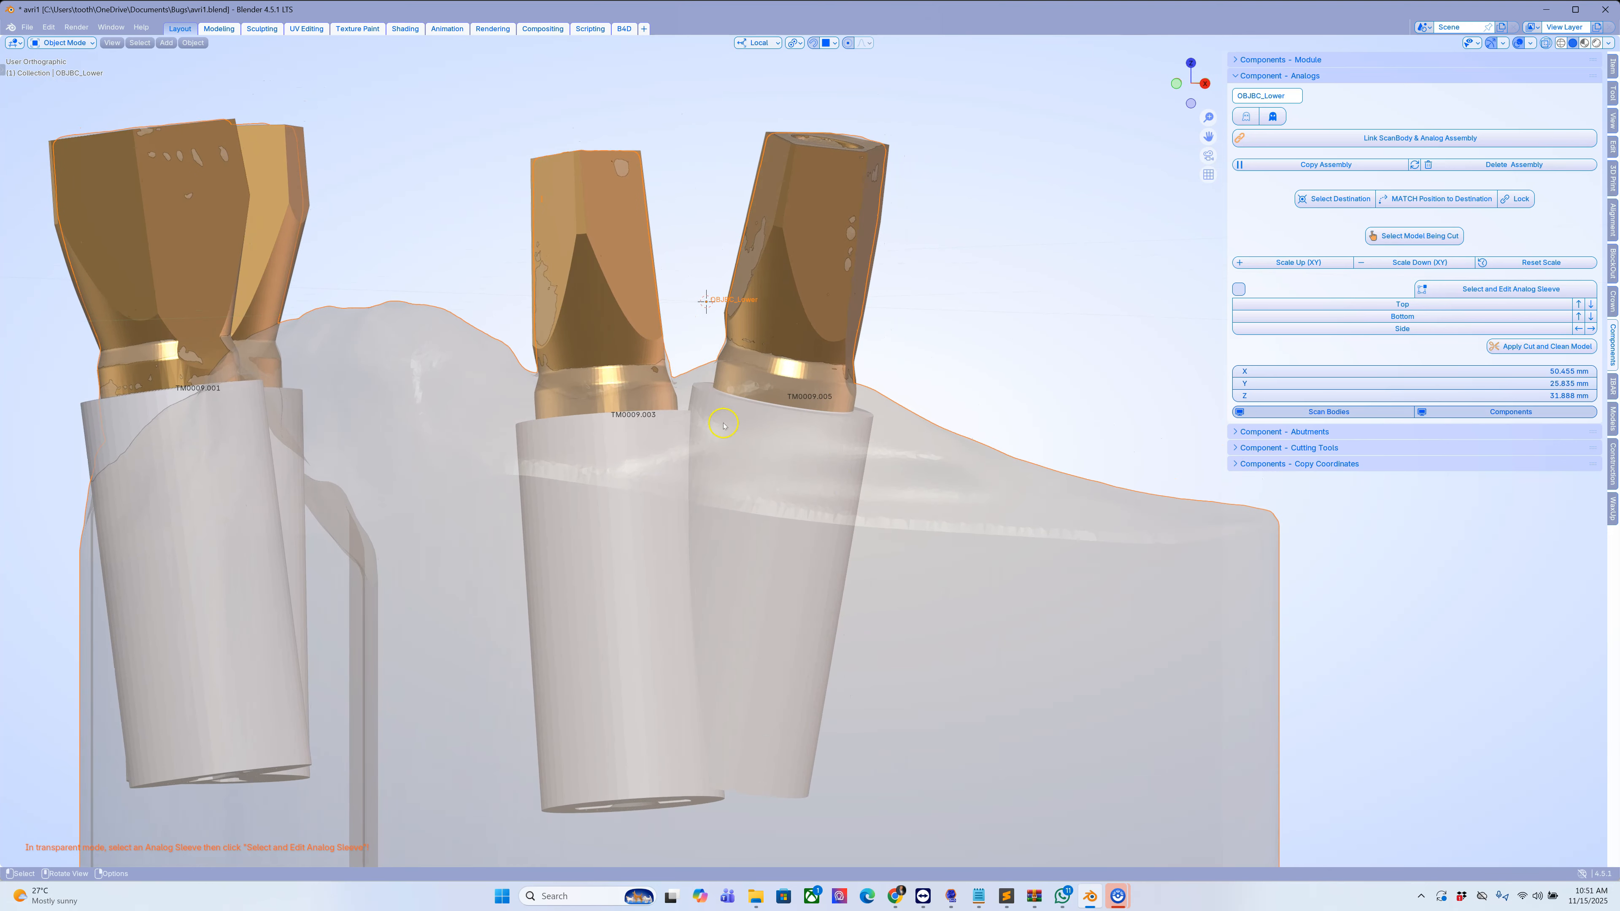
left_click(773, 483)
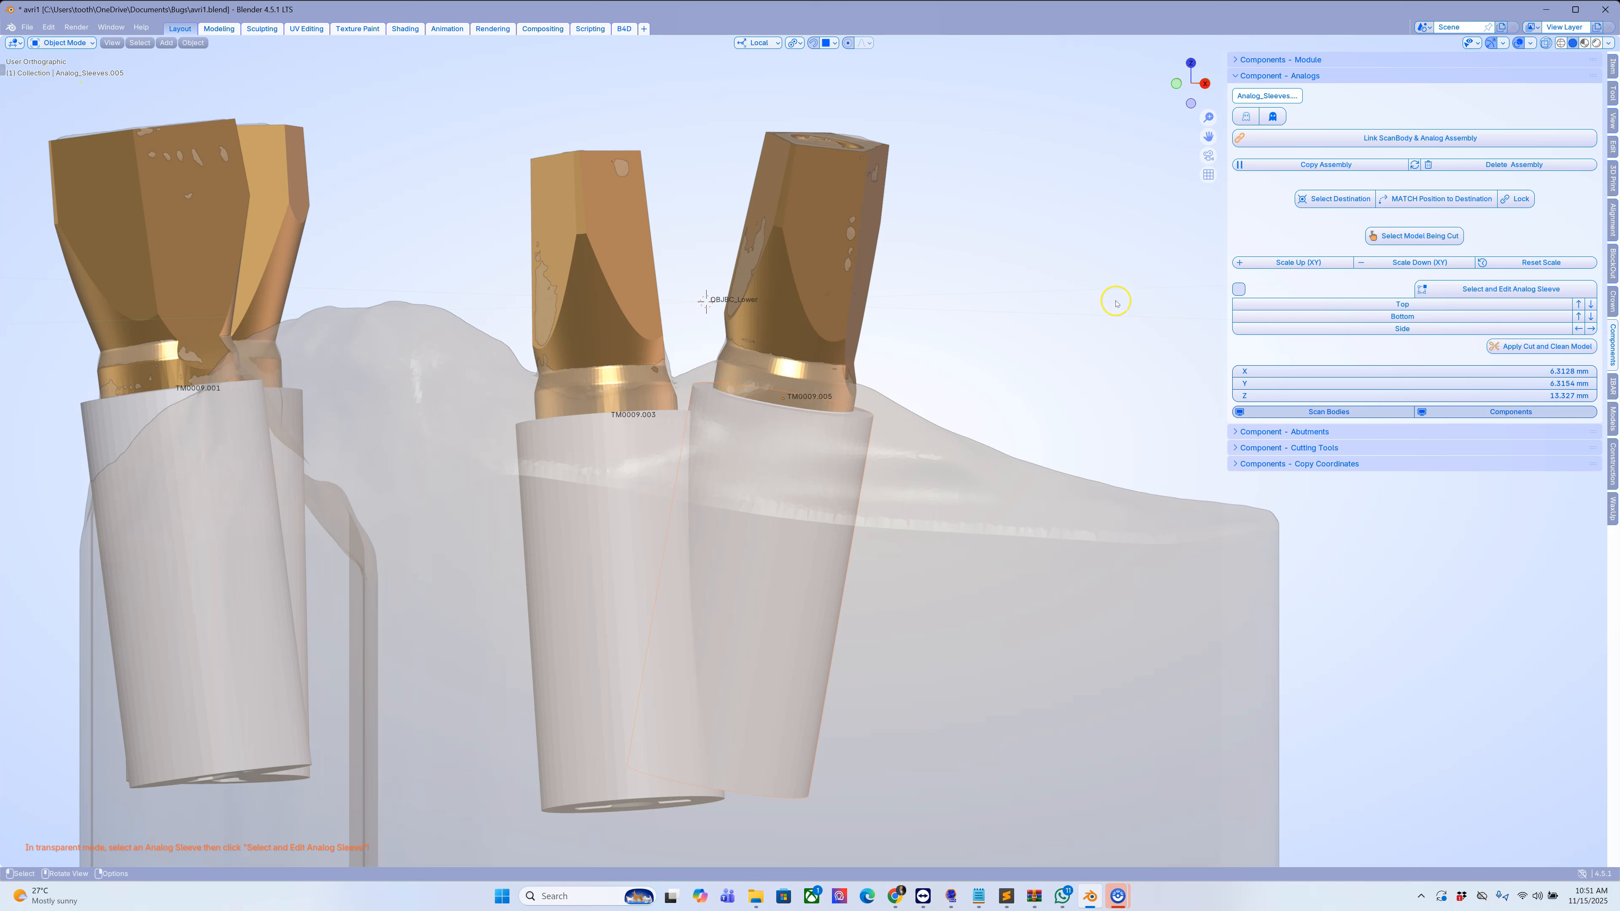
left_click(1499, 290)
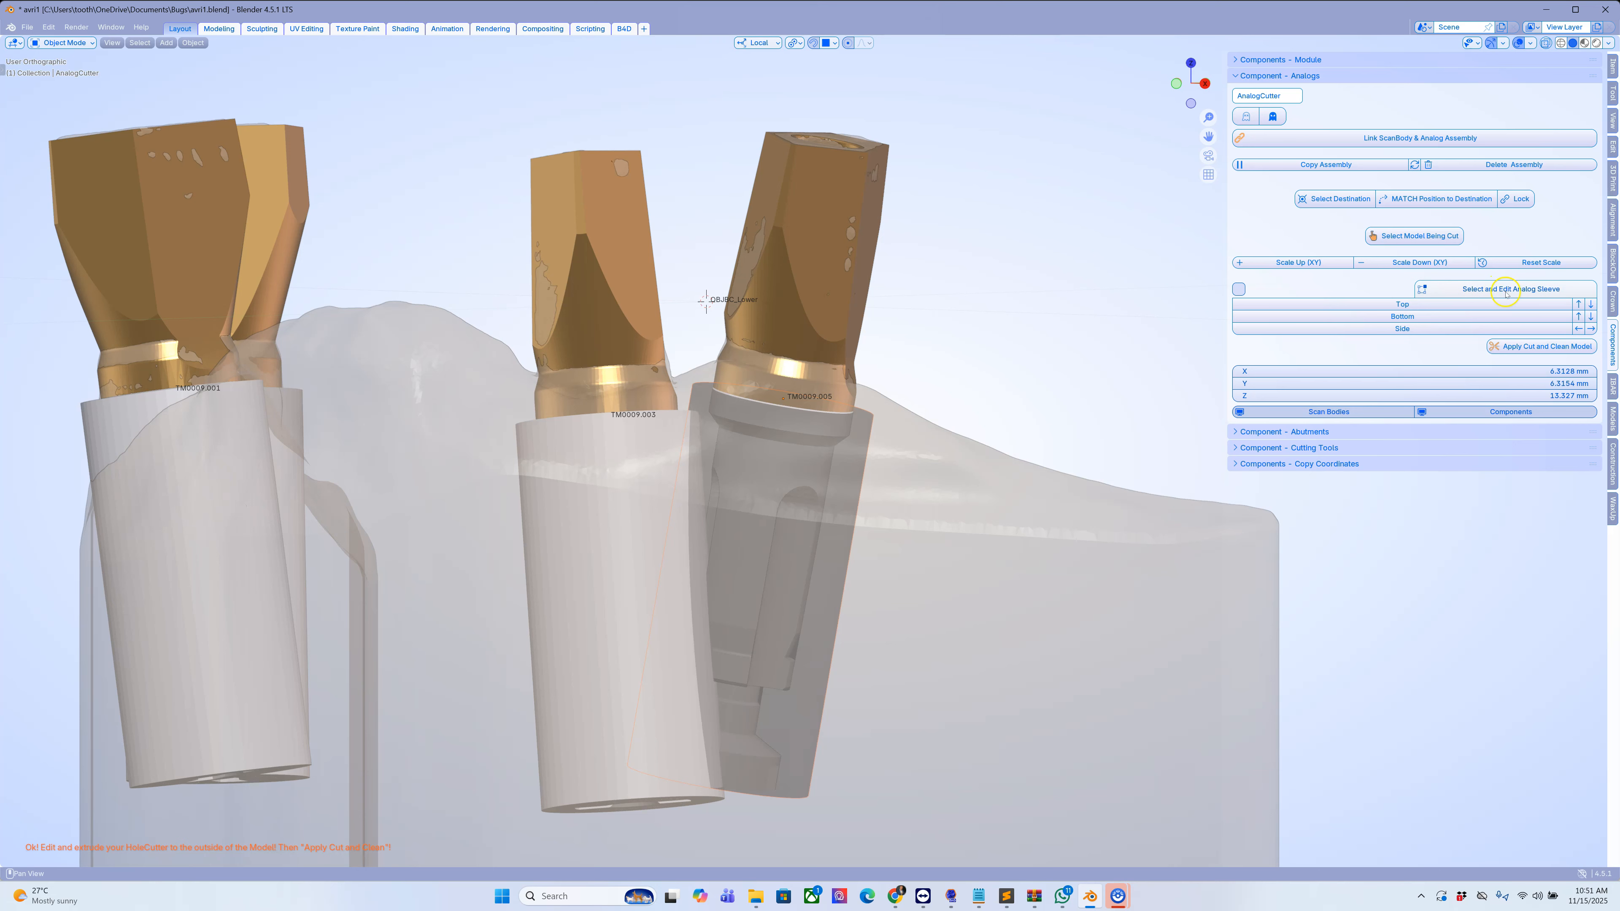
left_click(1579, 305)
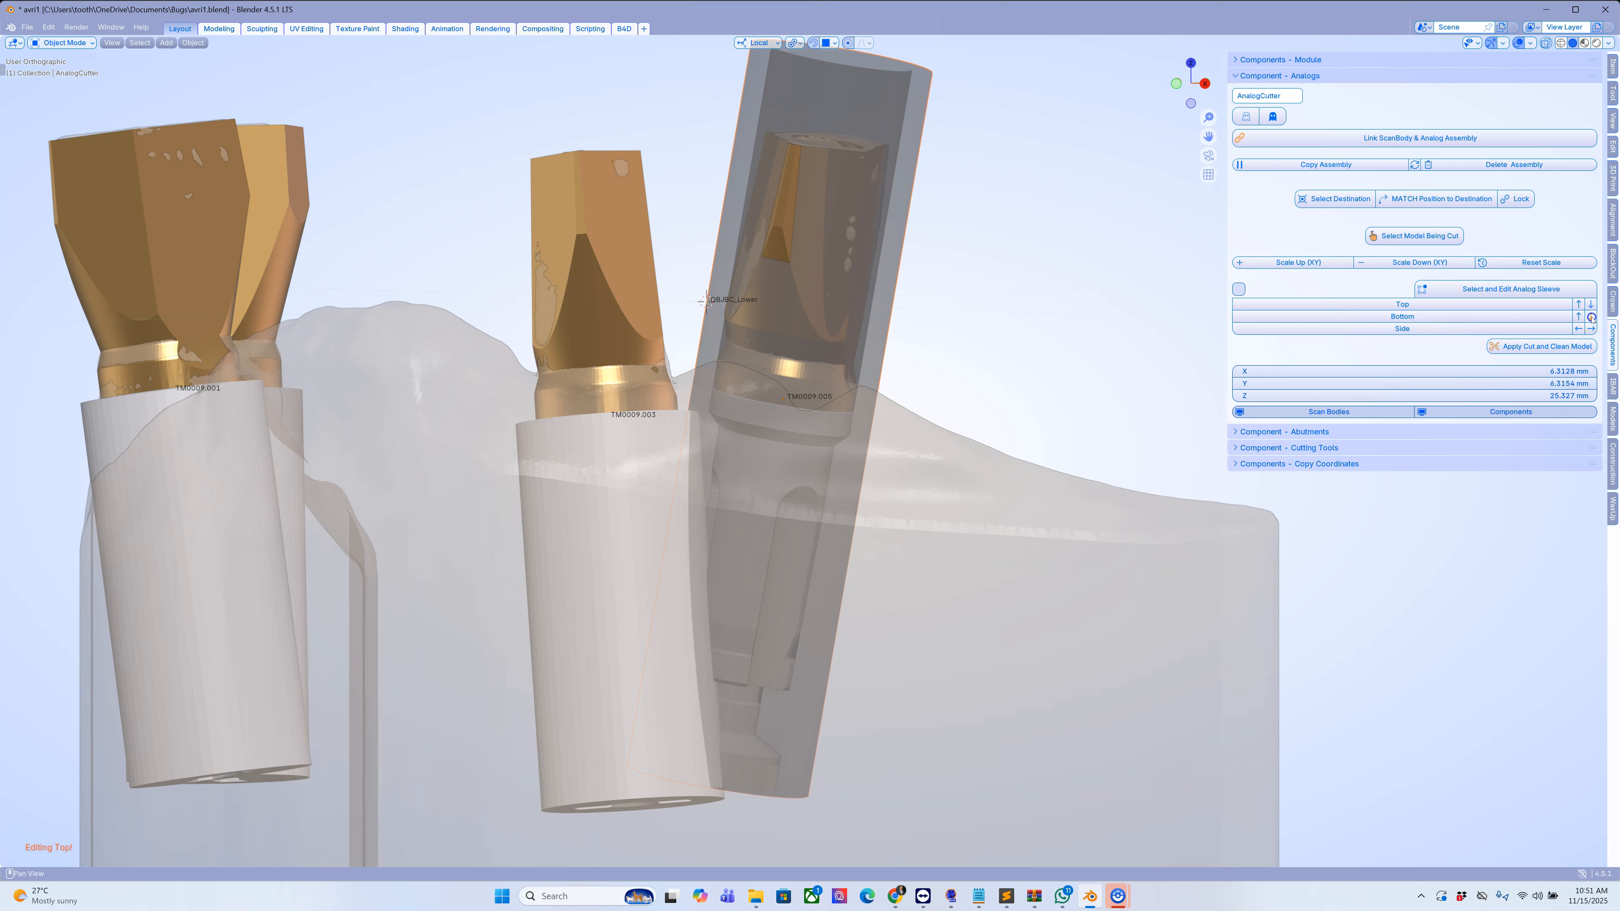
left_click(1591, 318)
scroll(1054, 509, "down", 4)
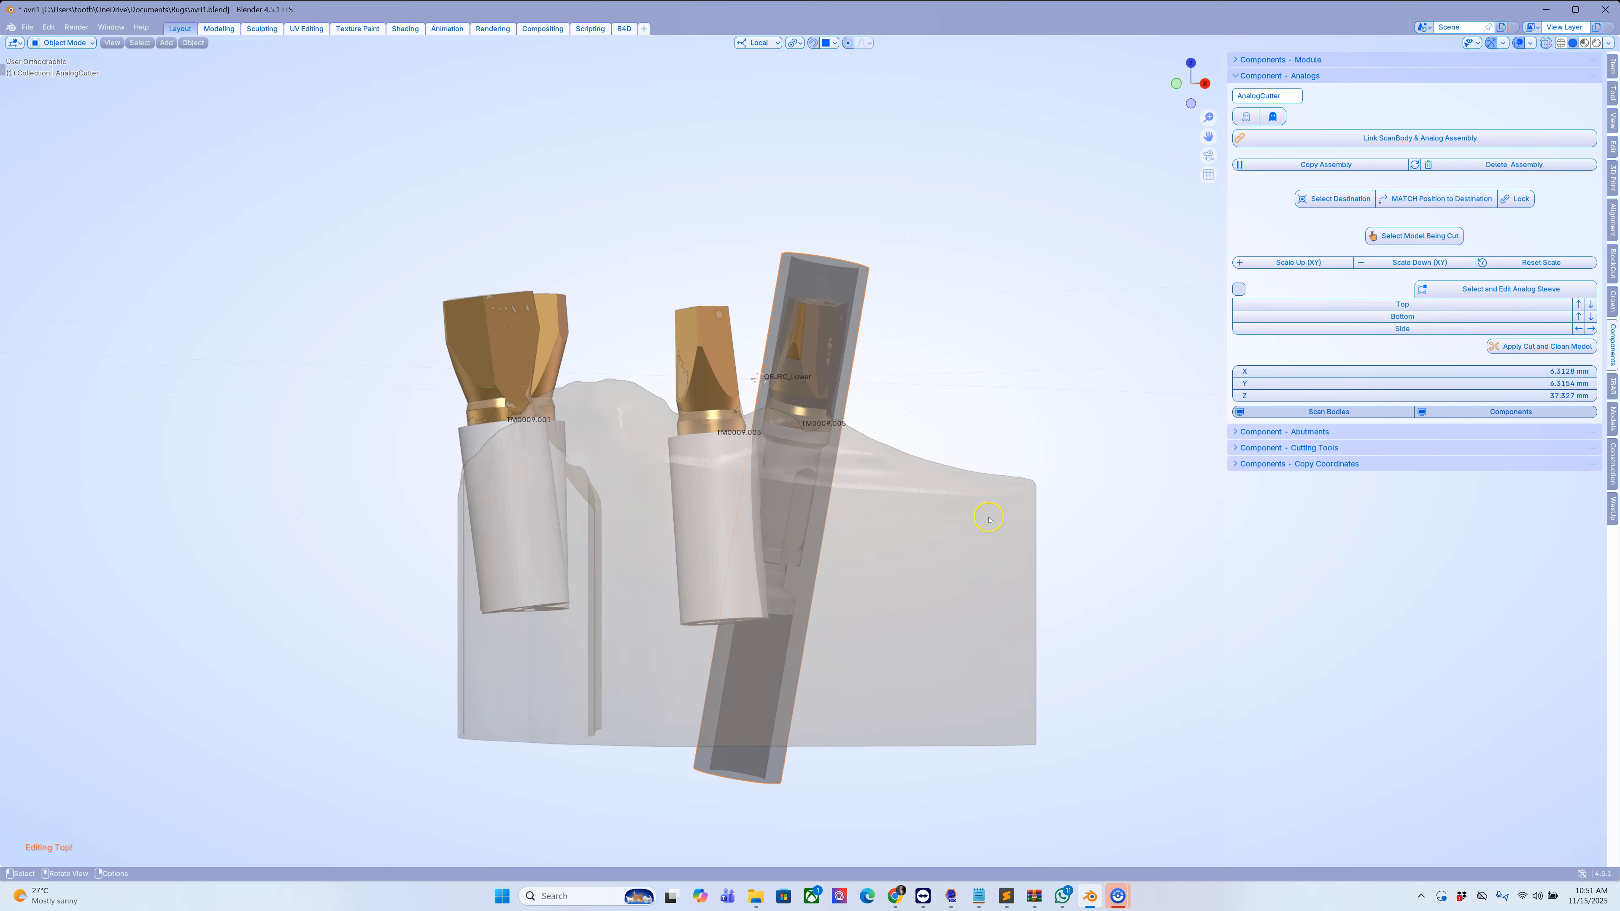
middle_click_drag(965, 507, 906, 529)
scroll(905, 486, "up", 2)
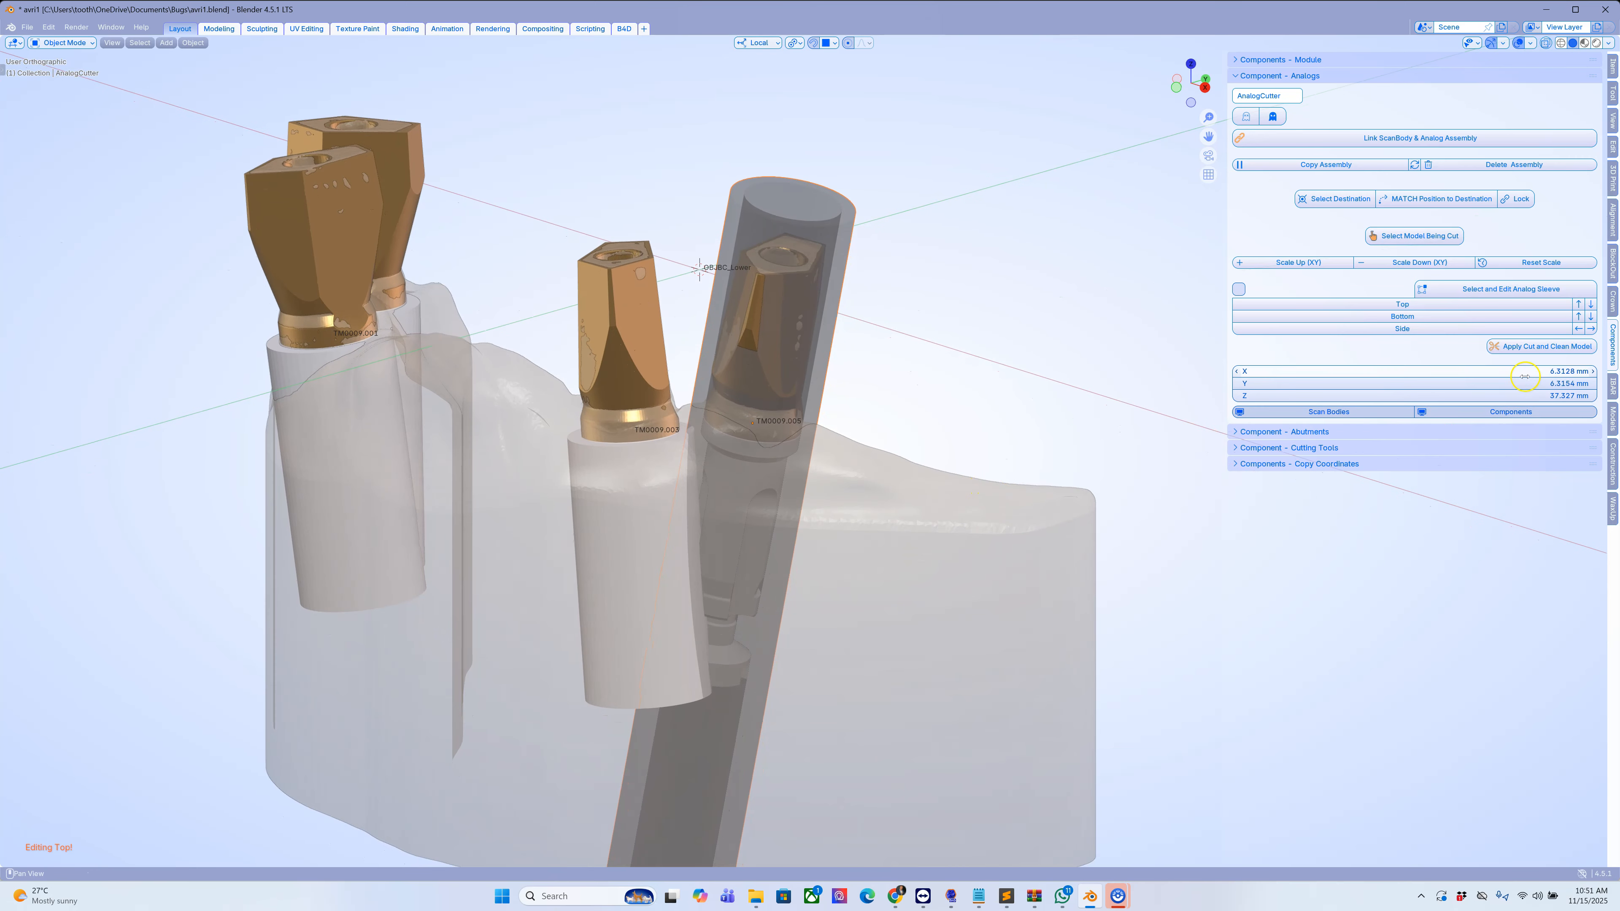
left_click(1538, 350)
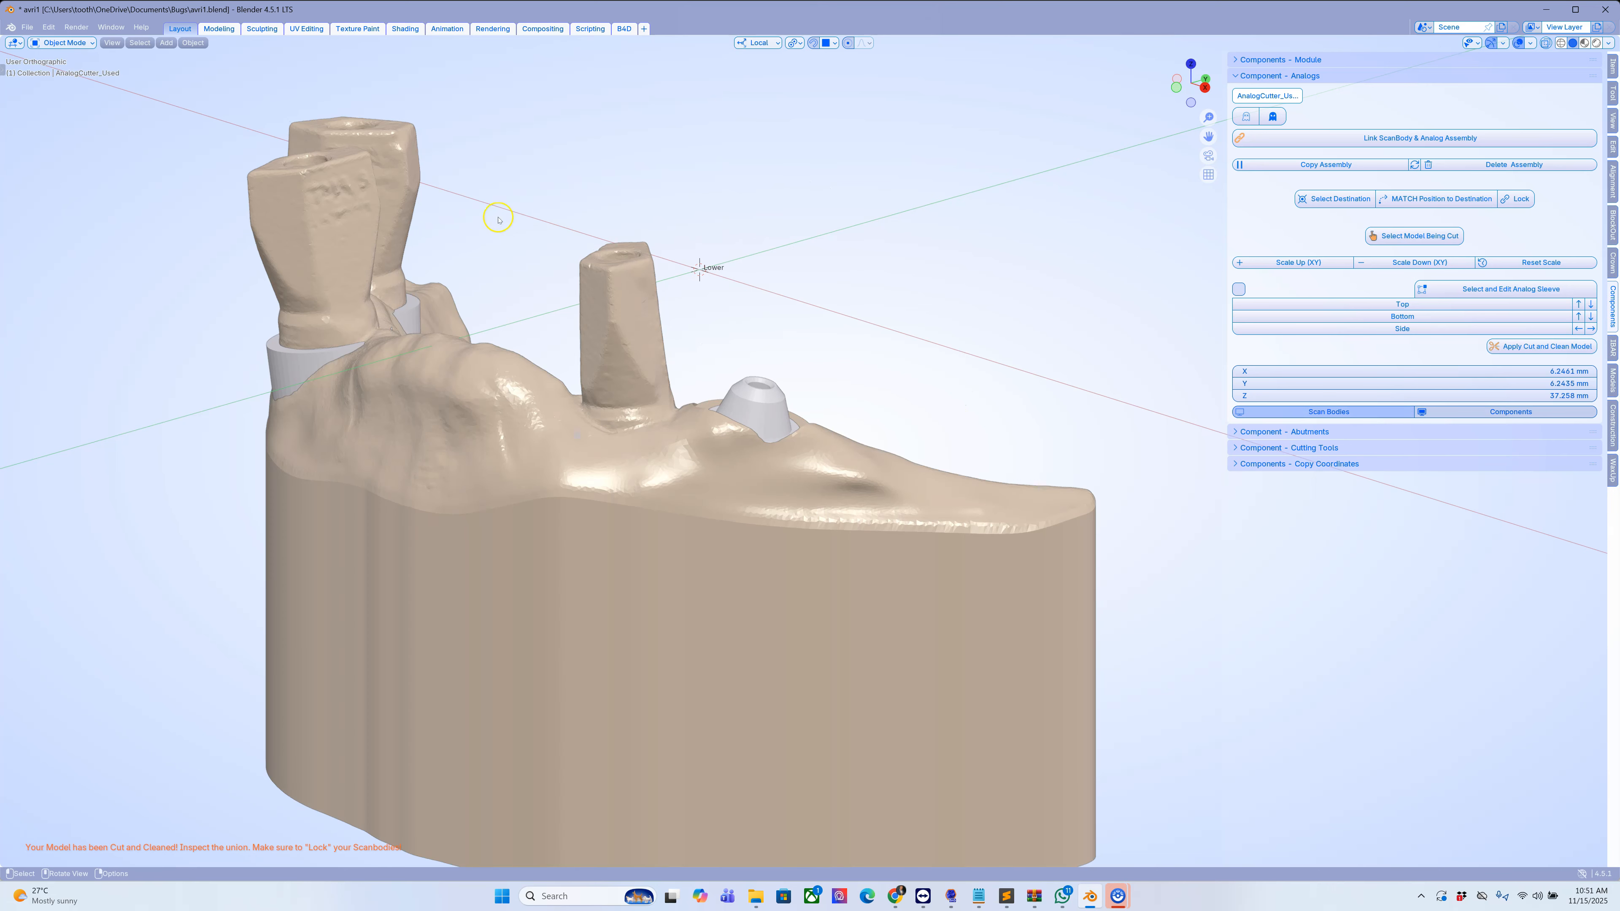
Split the viewport vertically and show the Outliner in the narrow new area, wide enough to read the object names.
left_click_drag(10, 39, 236, 48)
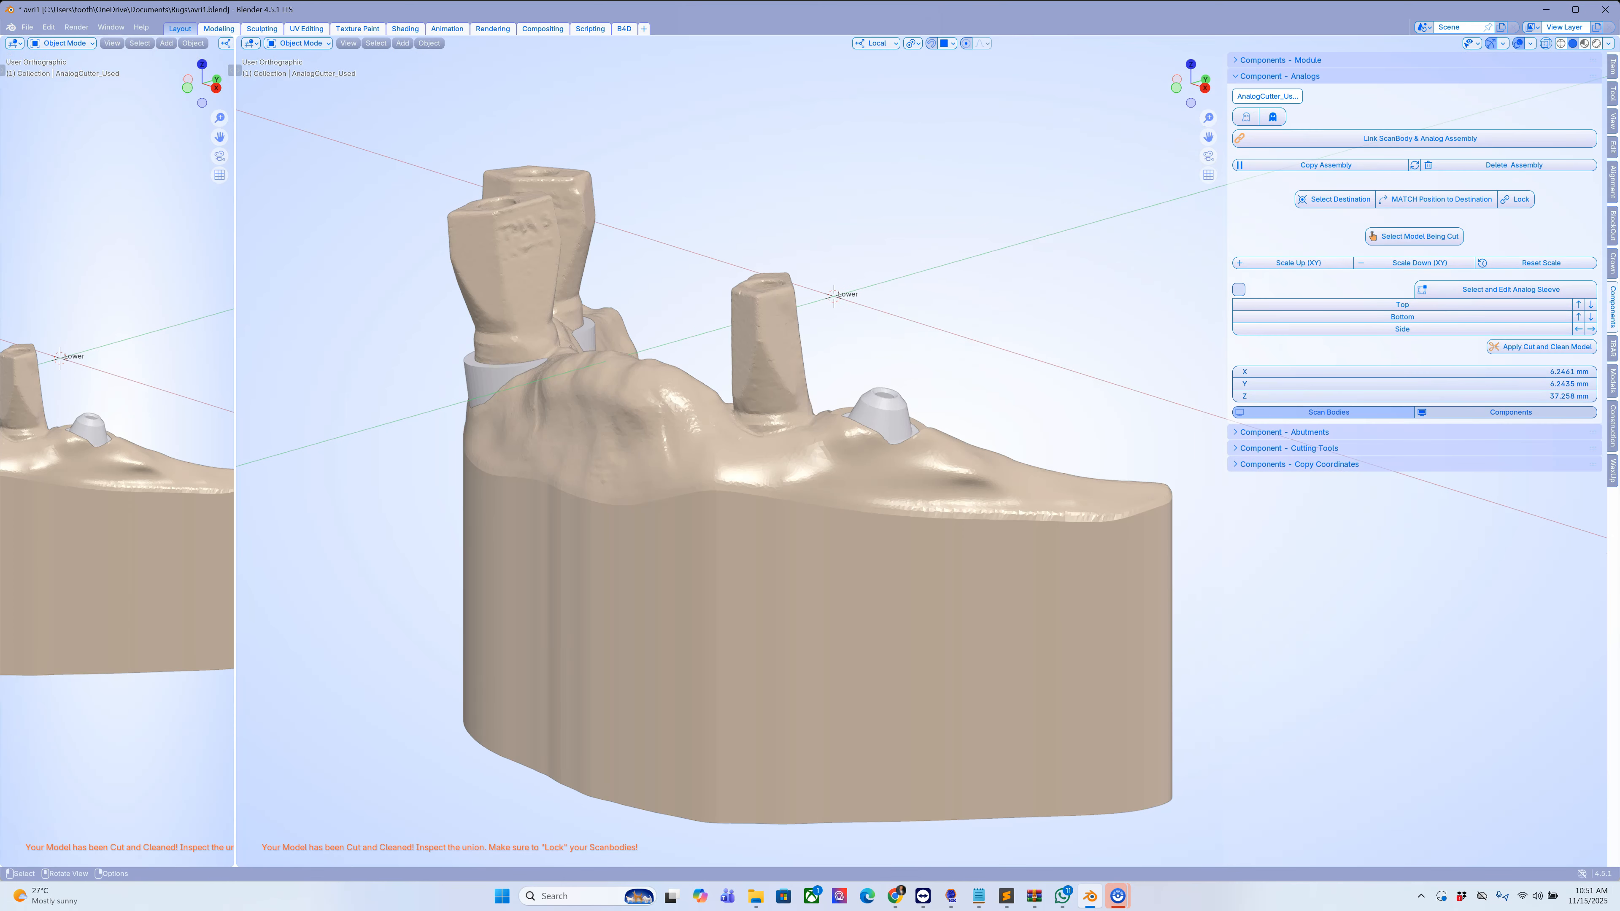
left_click(14, 42)
left_click(408, 77)
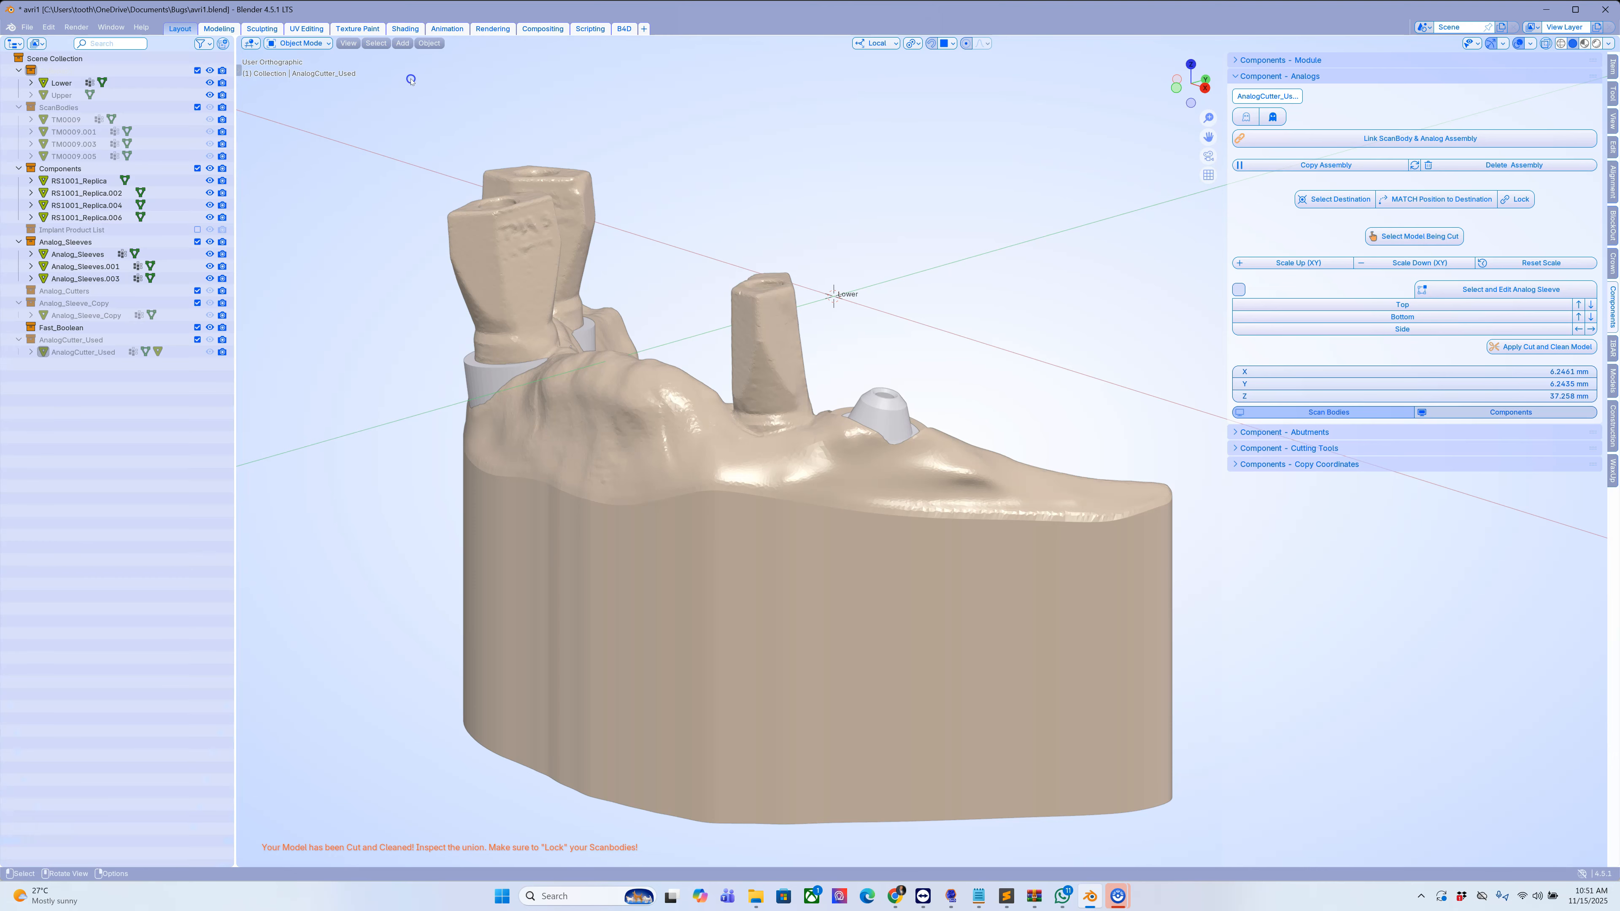
left_click_drag(236, 189, 265, 190)
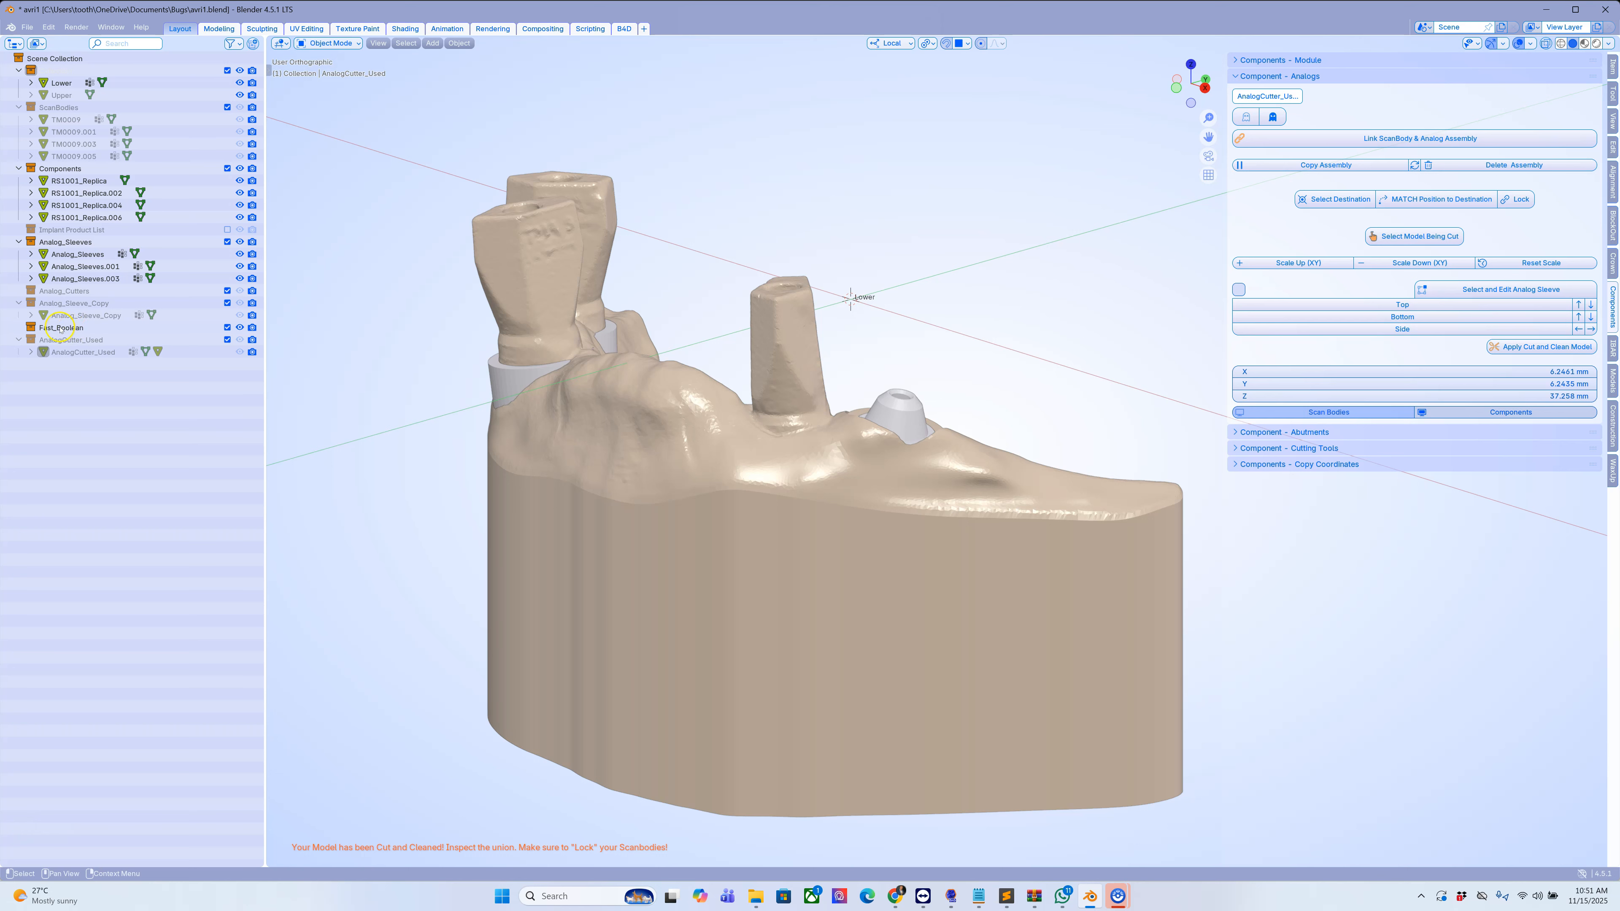
scroll(852, 477, "up", 1)
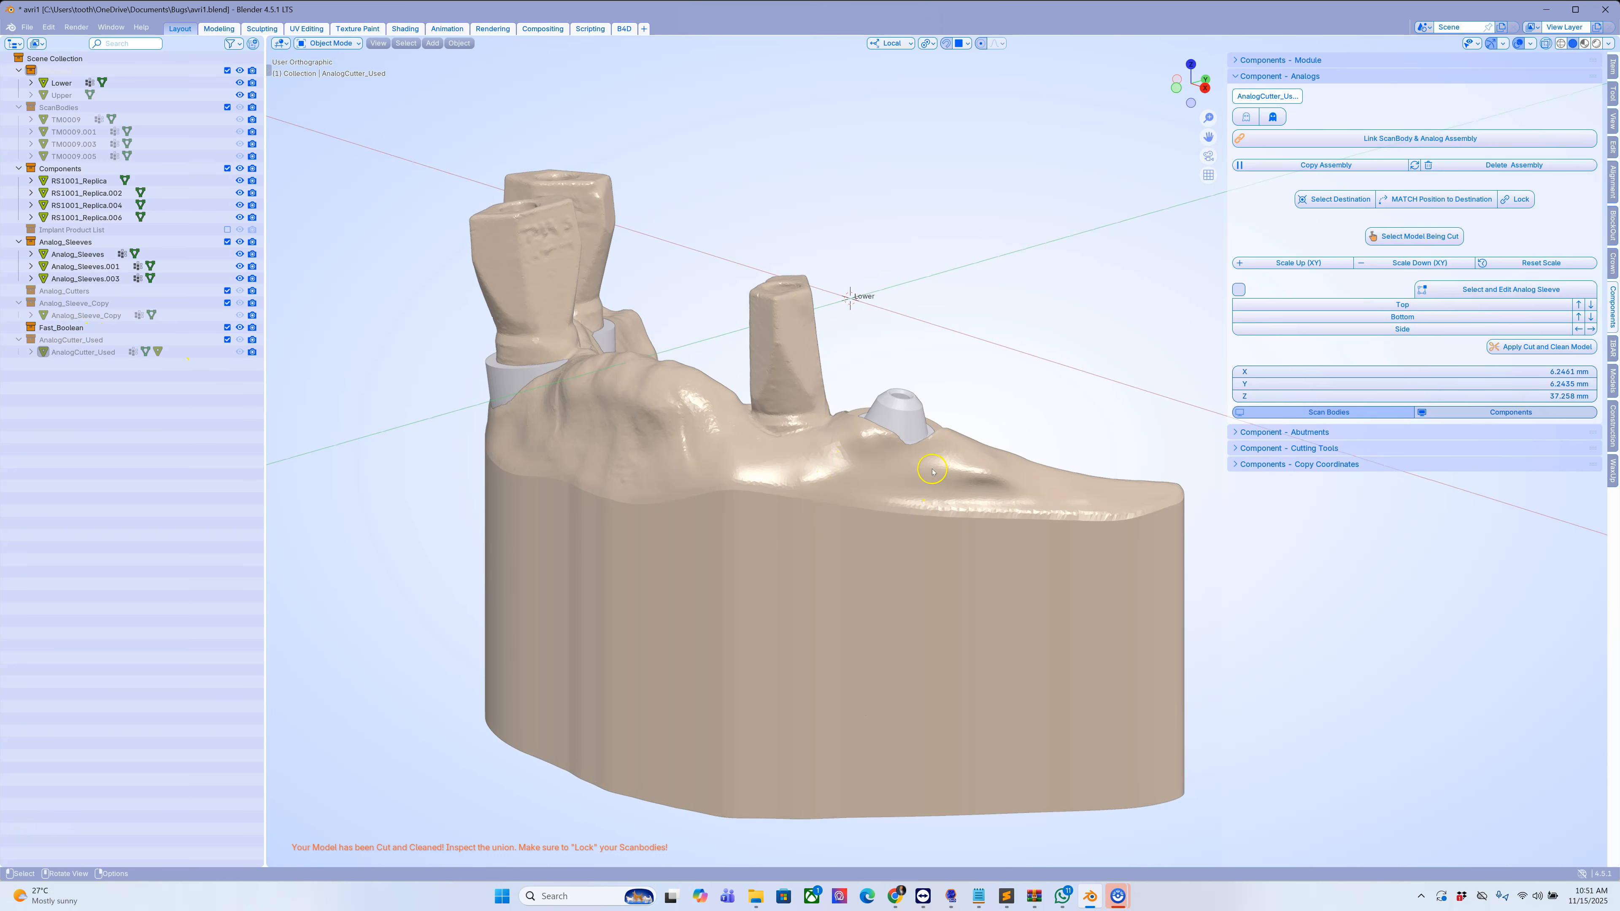
Cut the Lower model with the analog sleeve beside the finished hole, extending the sleeve's top and bottom past the model.
left_click(851, 555)
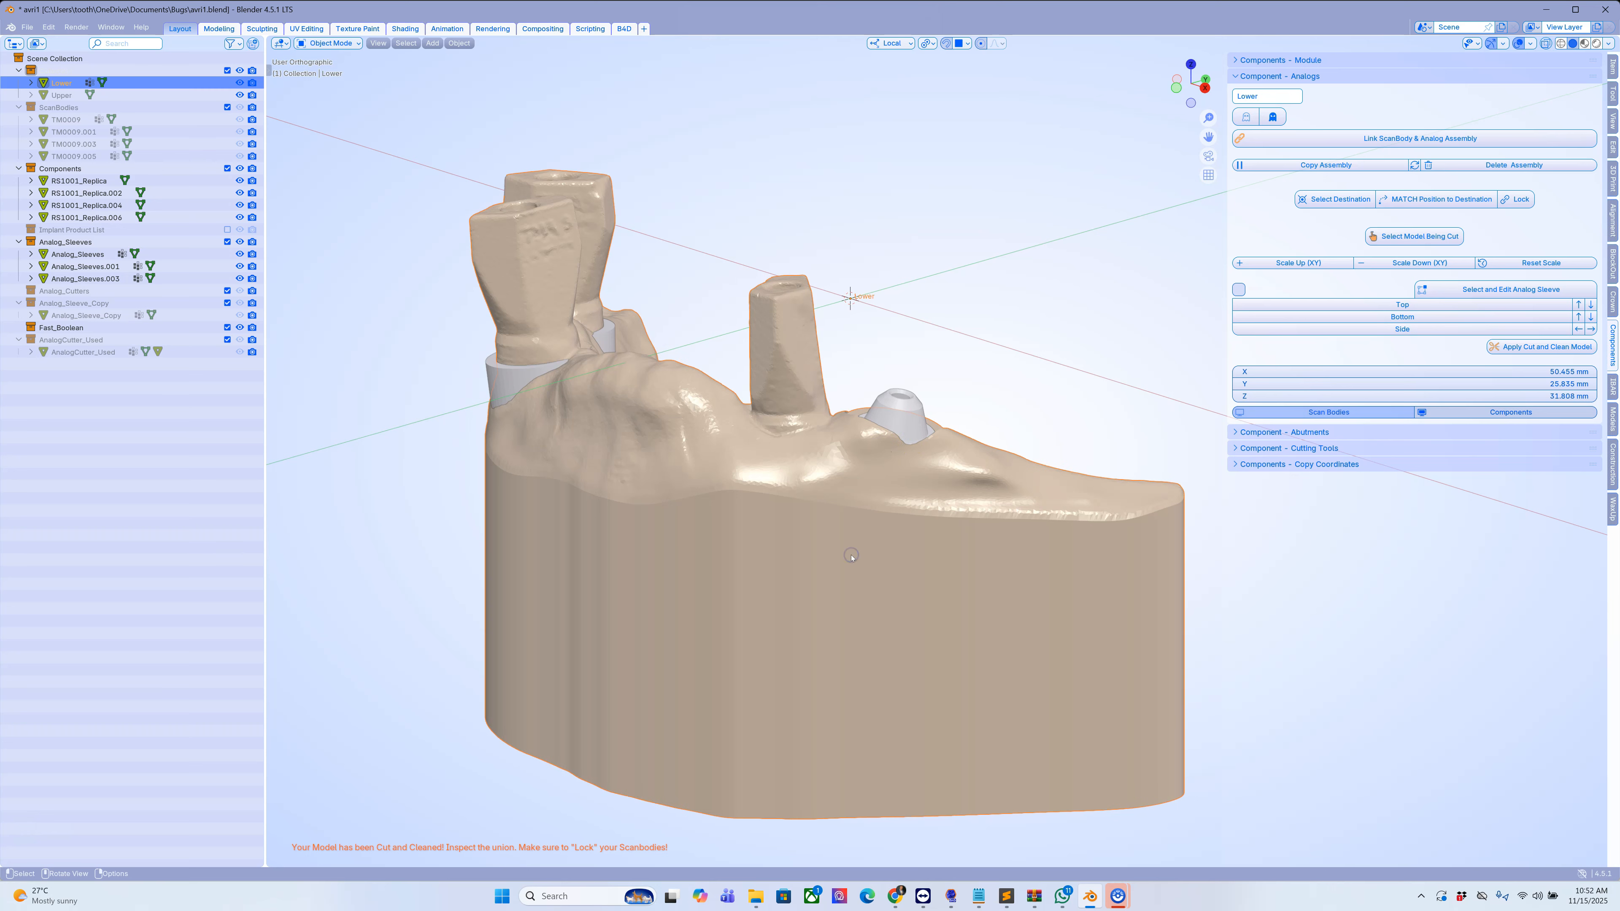
left_click(1410, 236)
left_click(774, 508)
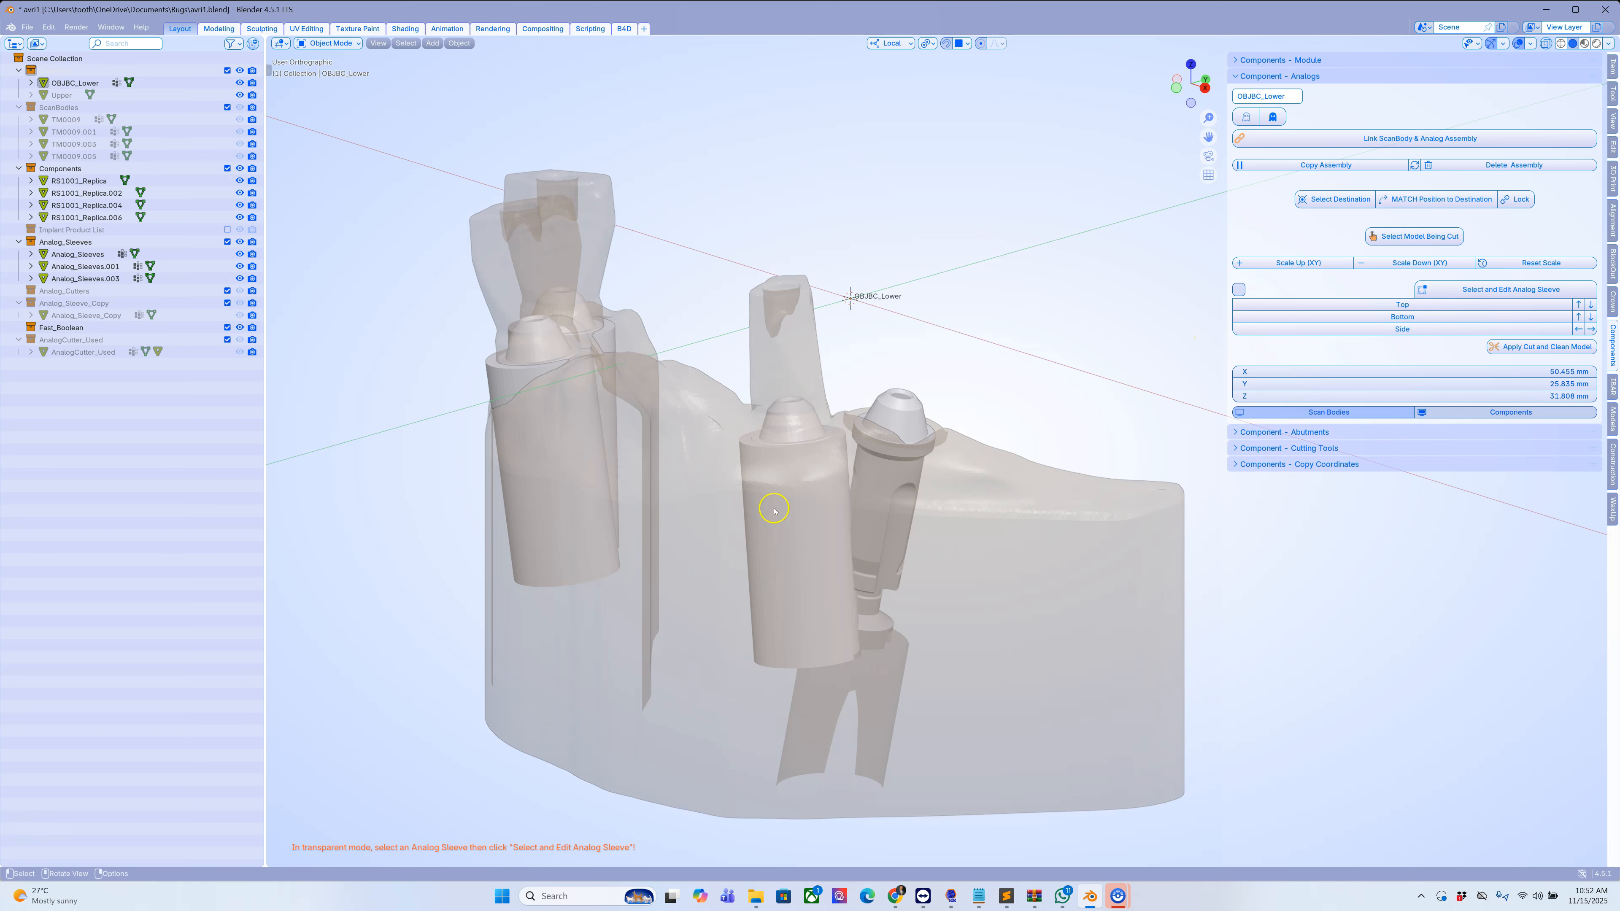
left_click(1505, 289)
left_click(1578, 305)
left_click(1590, 317)
left_click(1541, 346)
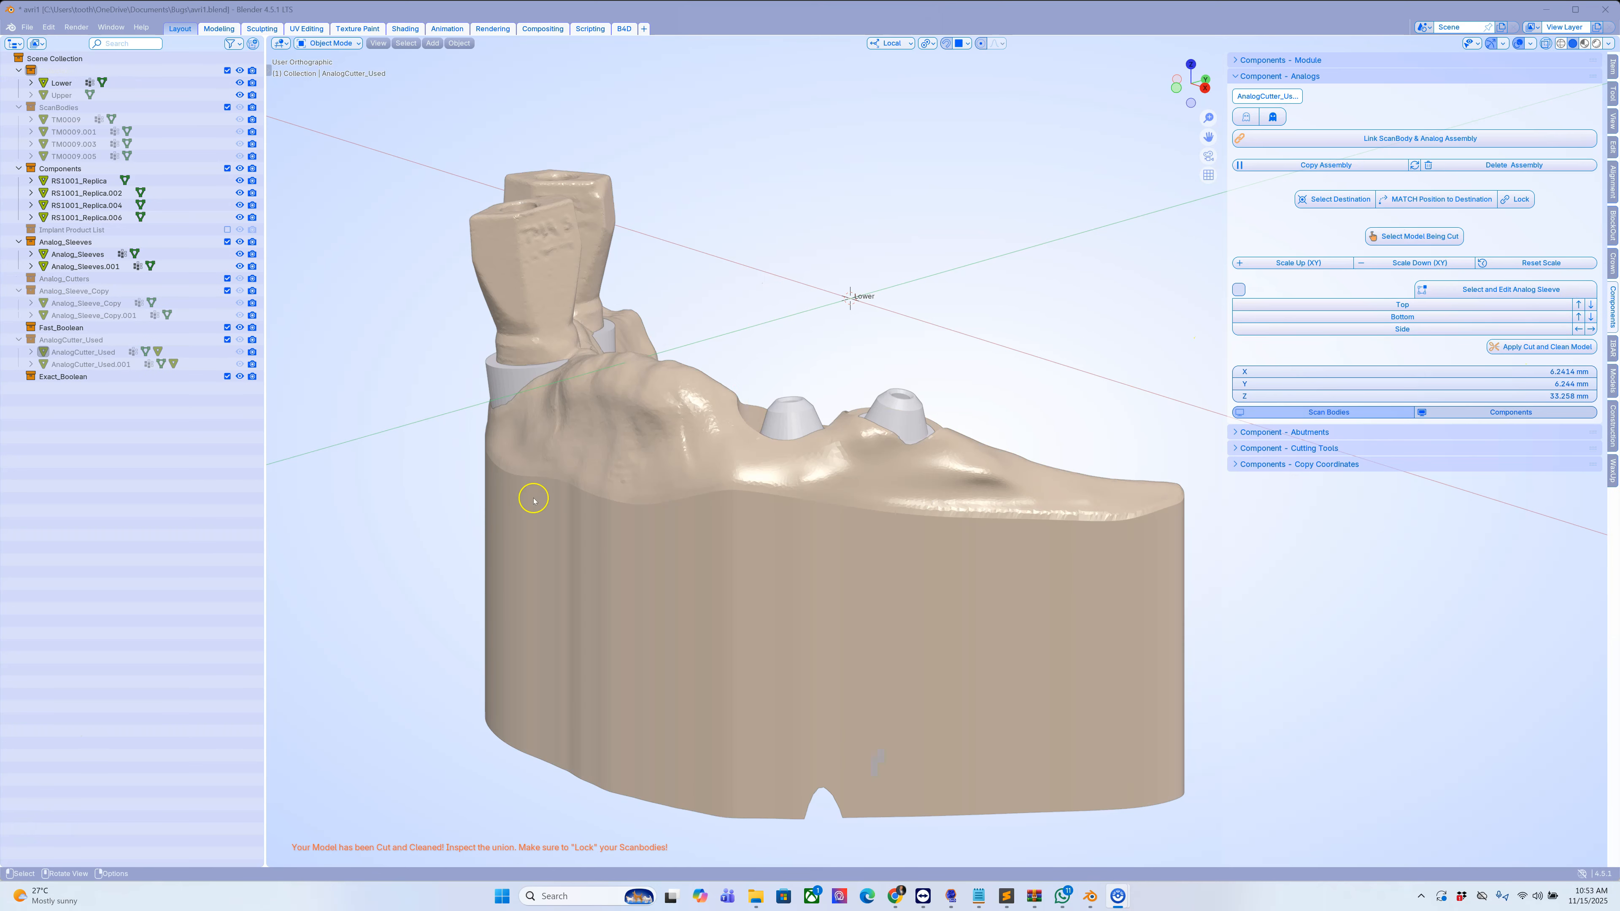
Cut and clean the Lower model with the two remaining analog sleeves, extending each one past the model's surface and base.
middle_click_drag(534, 501, 516, 500)
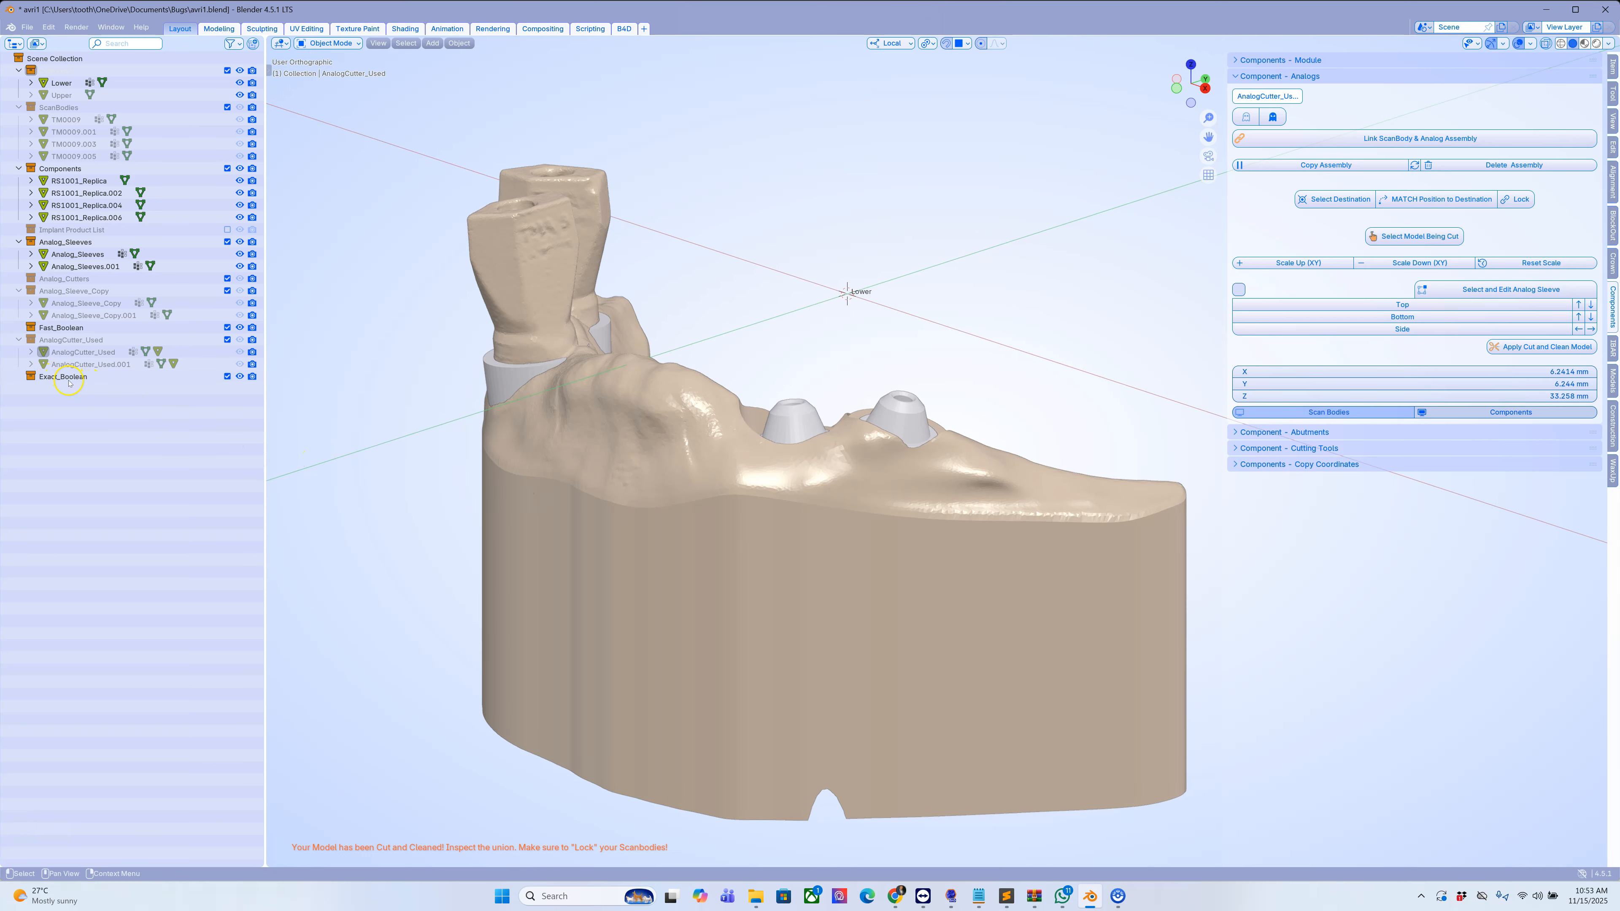
middle_click_drag(727, 402, 647, 466)
scroll(644, 409, "up", 1)
left_click(647, 467)
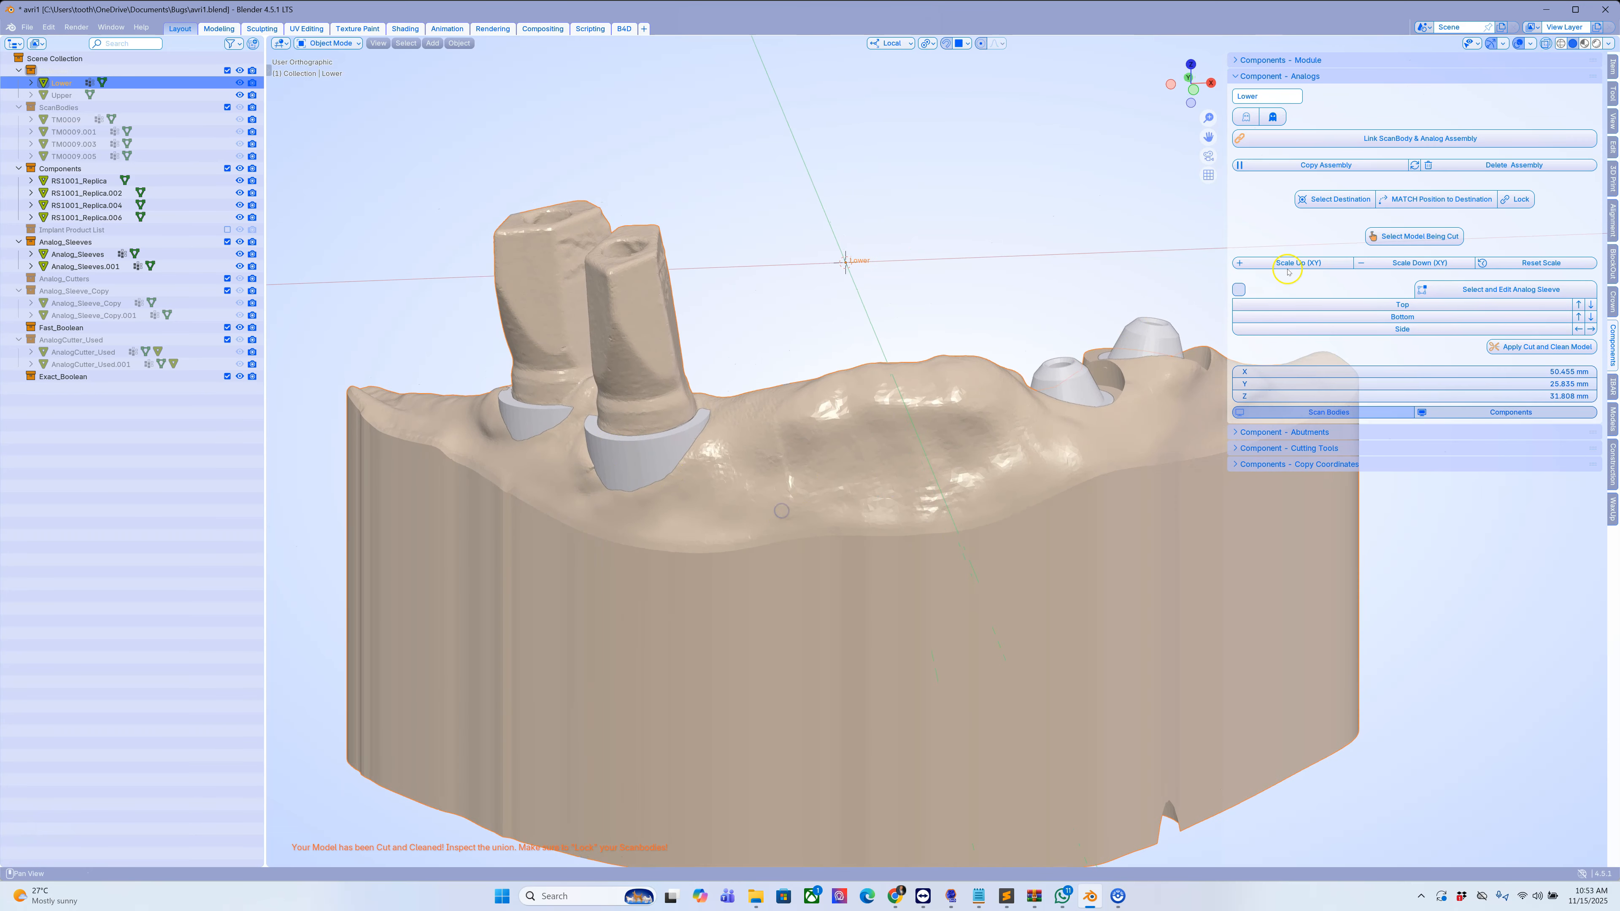
left_click(1424, 237)
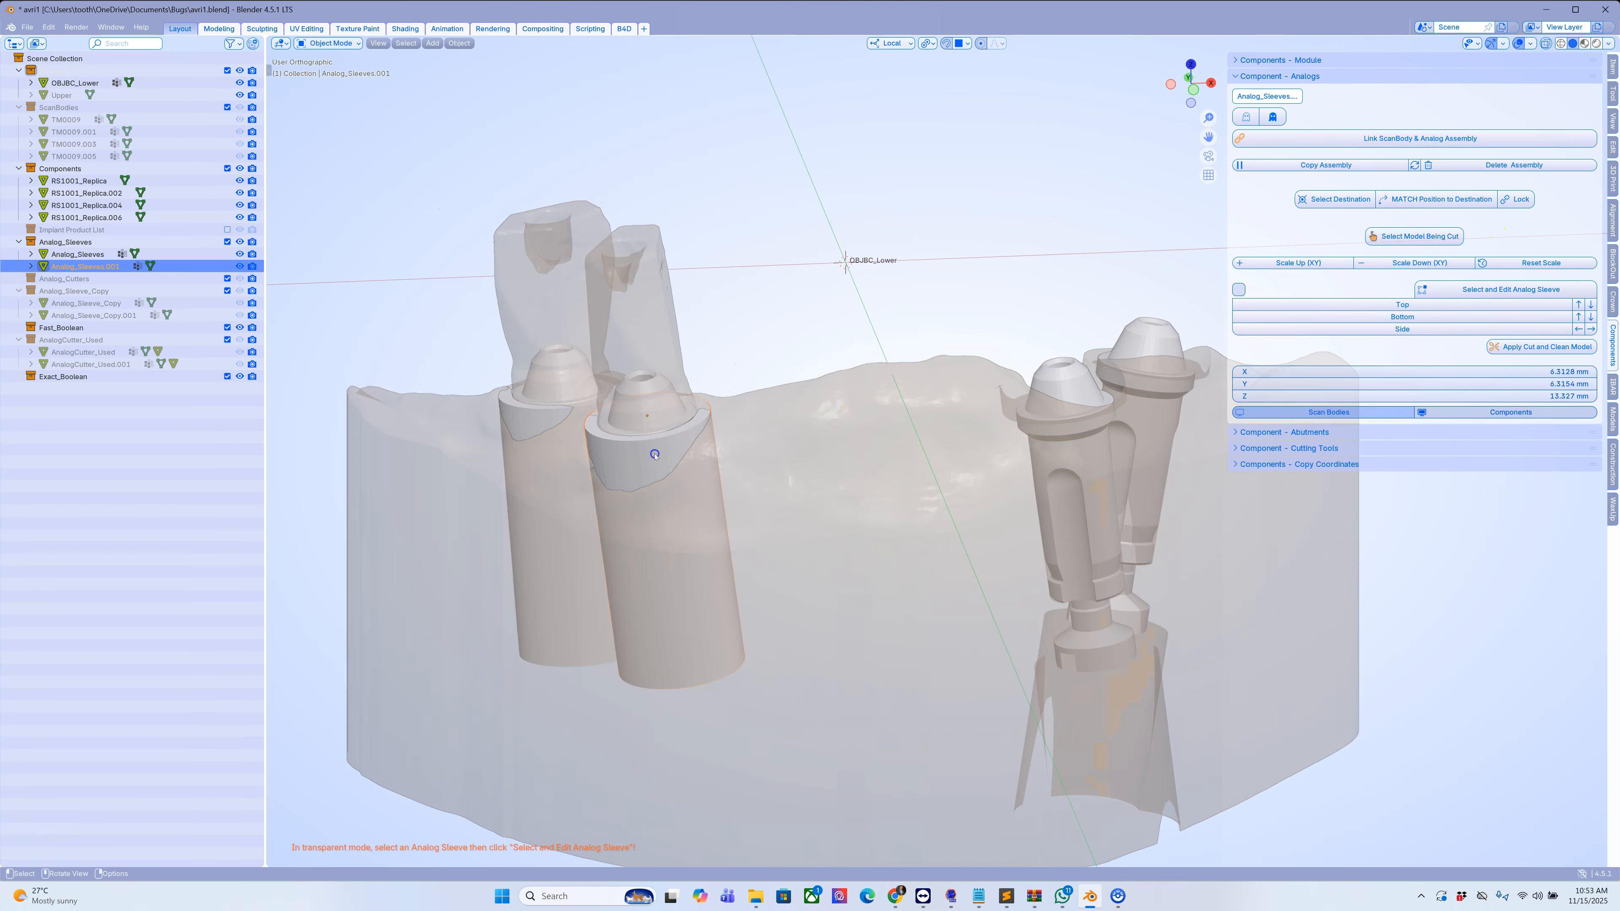
left_click(1576, 305)
left_click(1524, 347)
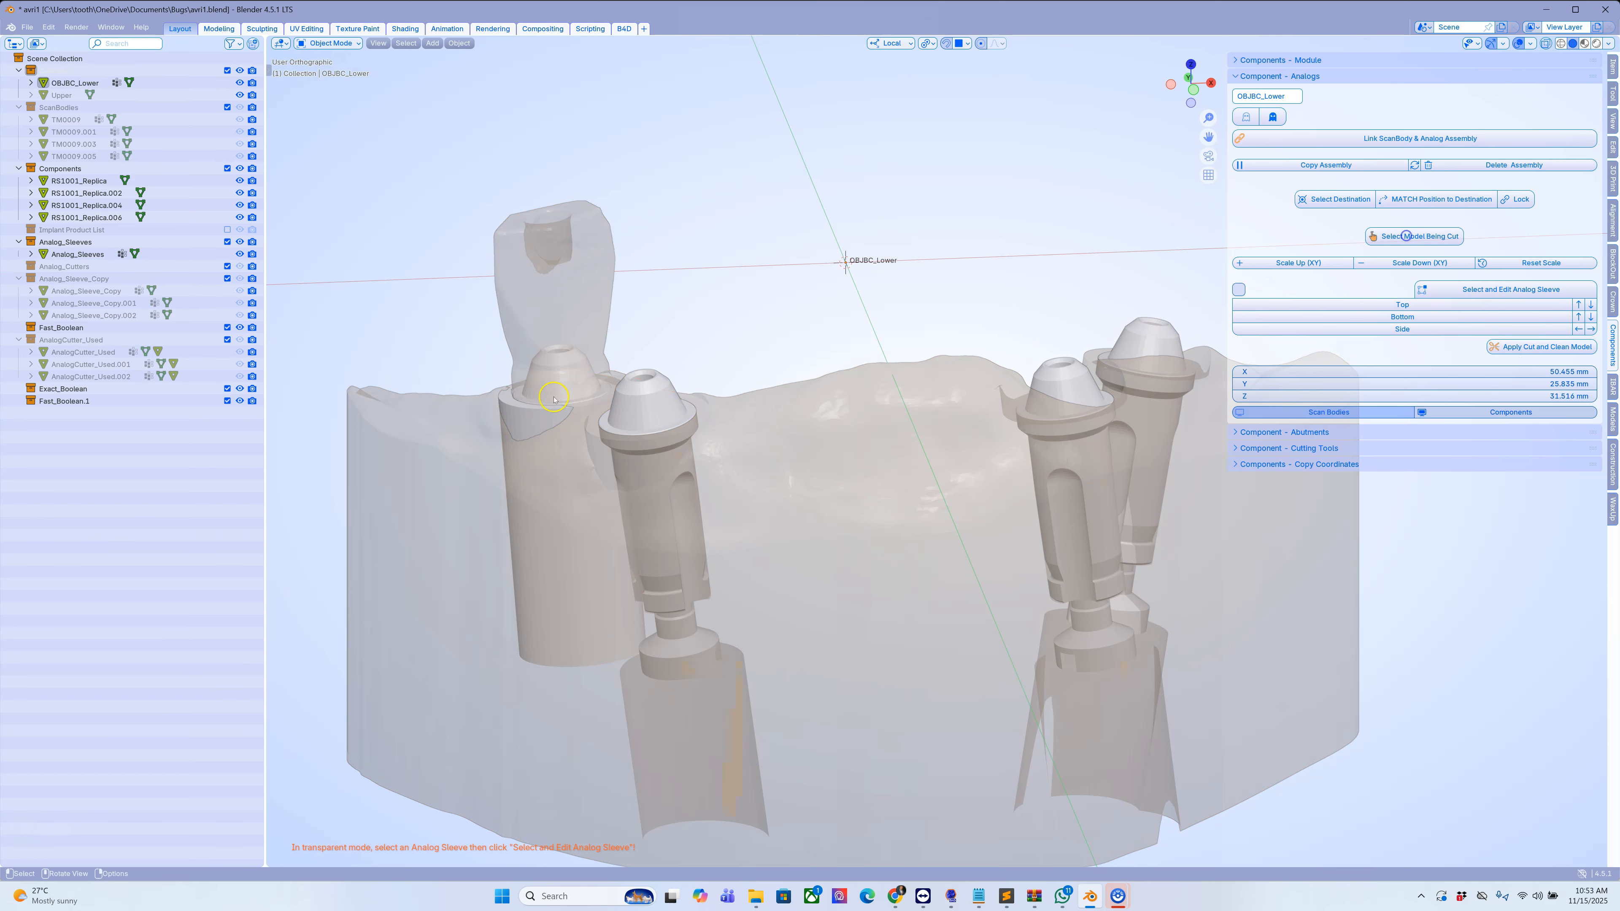
left_click(1124, 422)
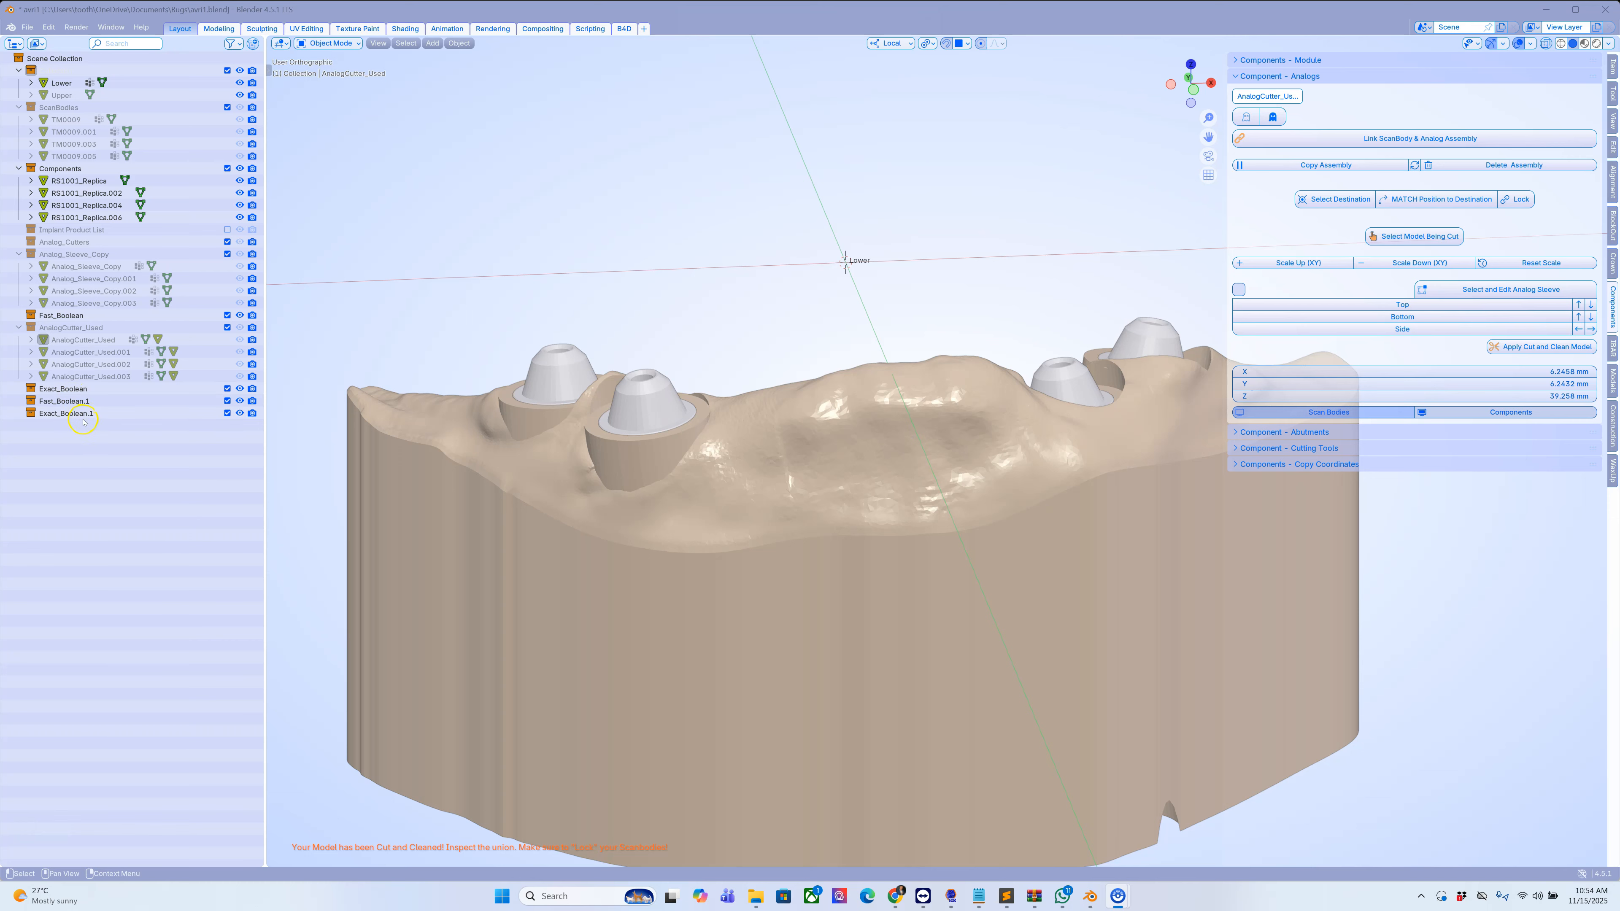
Narrow the Outliner area, turn X-ray display on and examine the two adjacent analogs and their cut channels up close.
left_click_drag(264, 327, 42, 330)
middle_click_drag(855, 287, 813, 317)
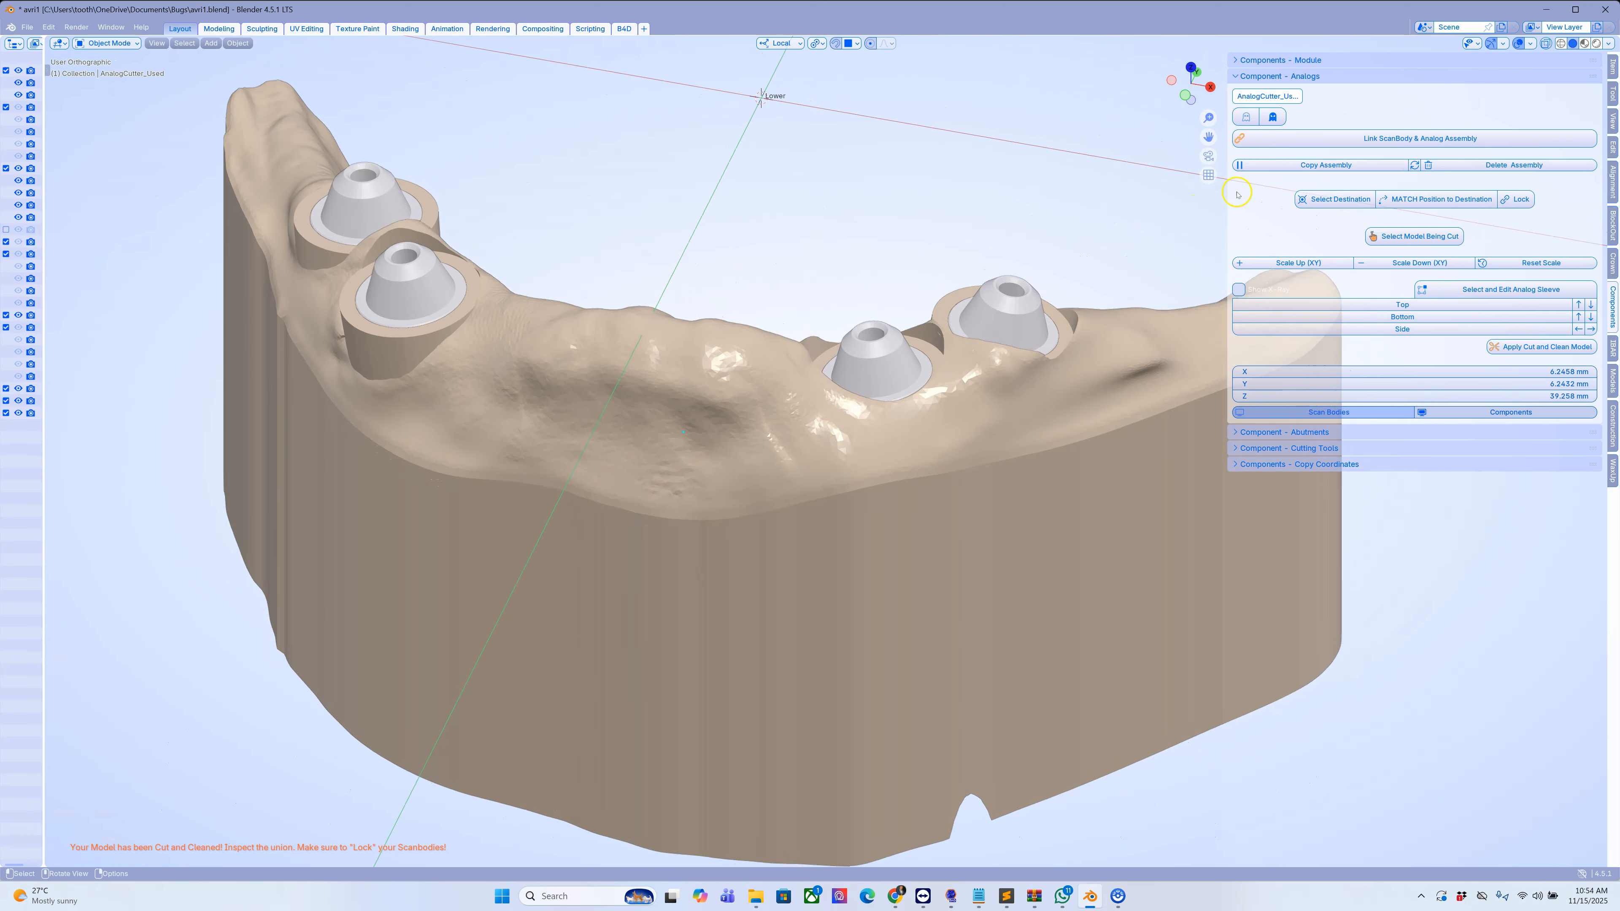
left_click(1546, 44)
scroll(944, 418, "up", 6)
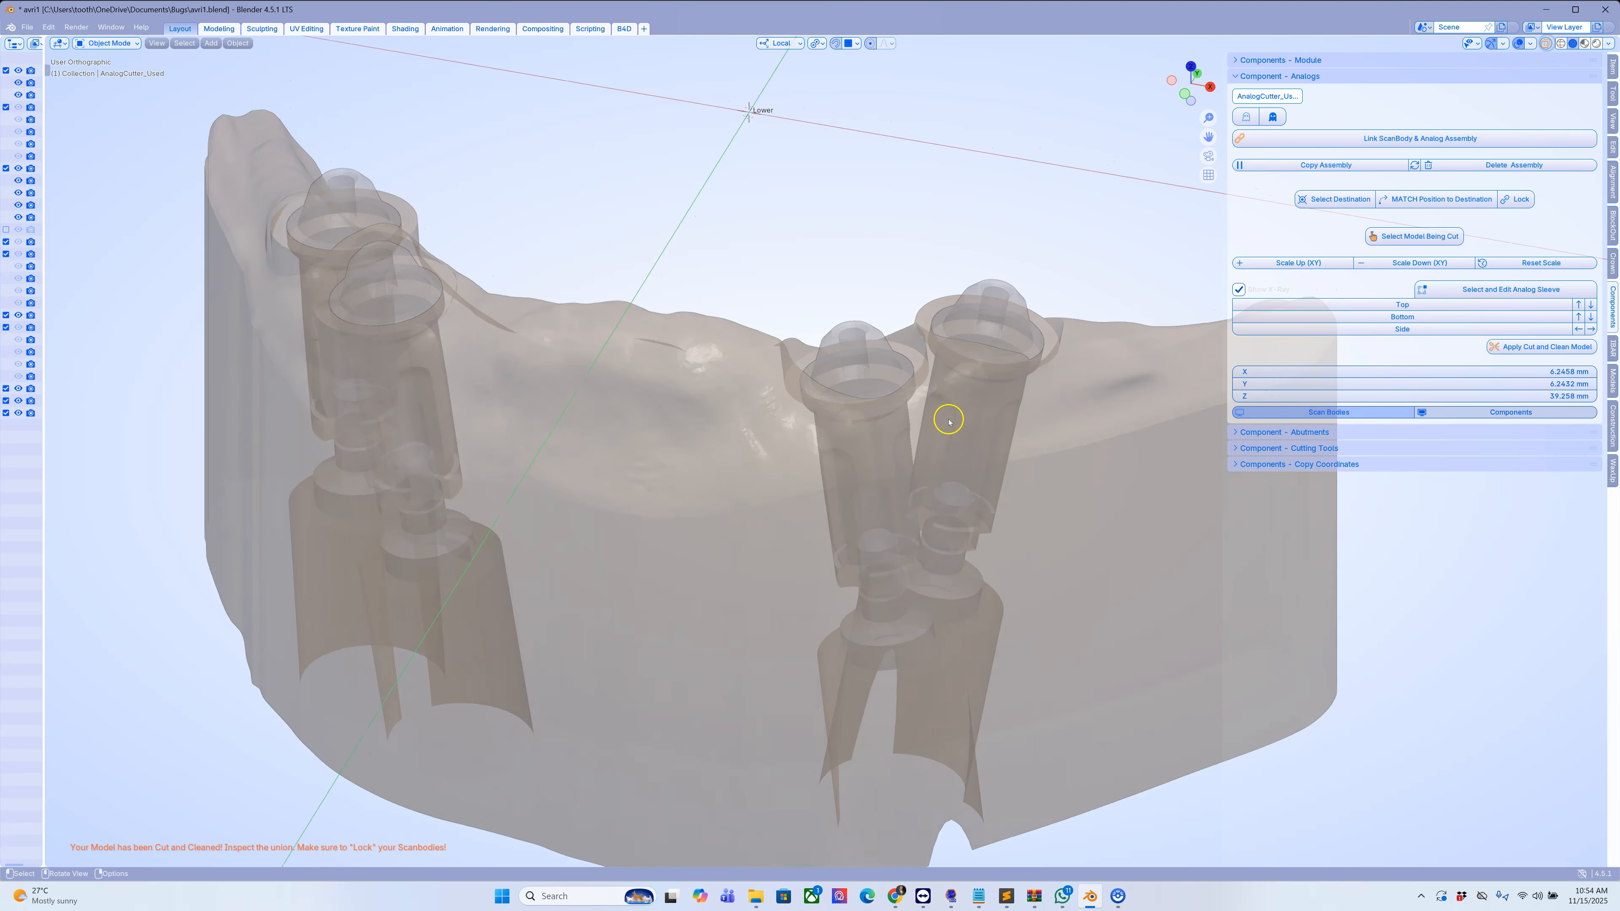
scroll(944, 419, "up", 6)
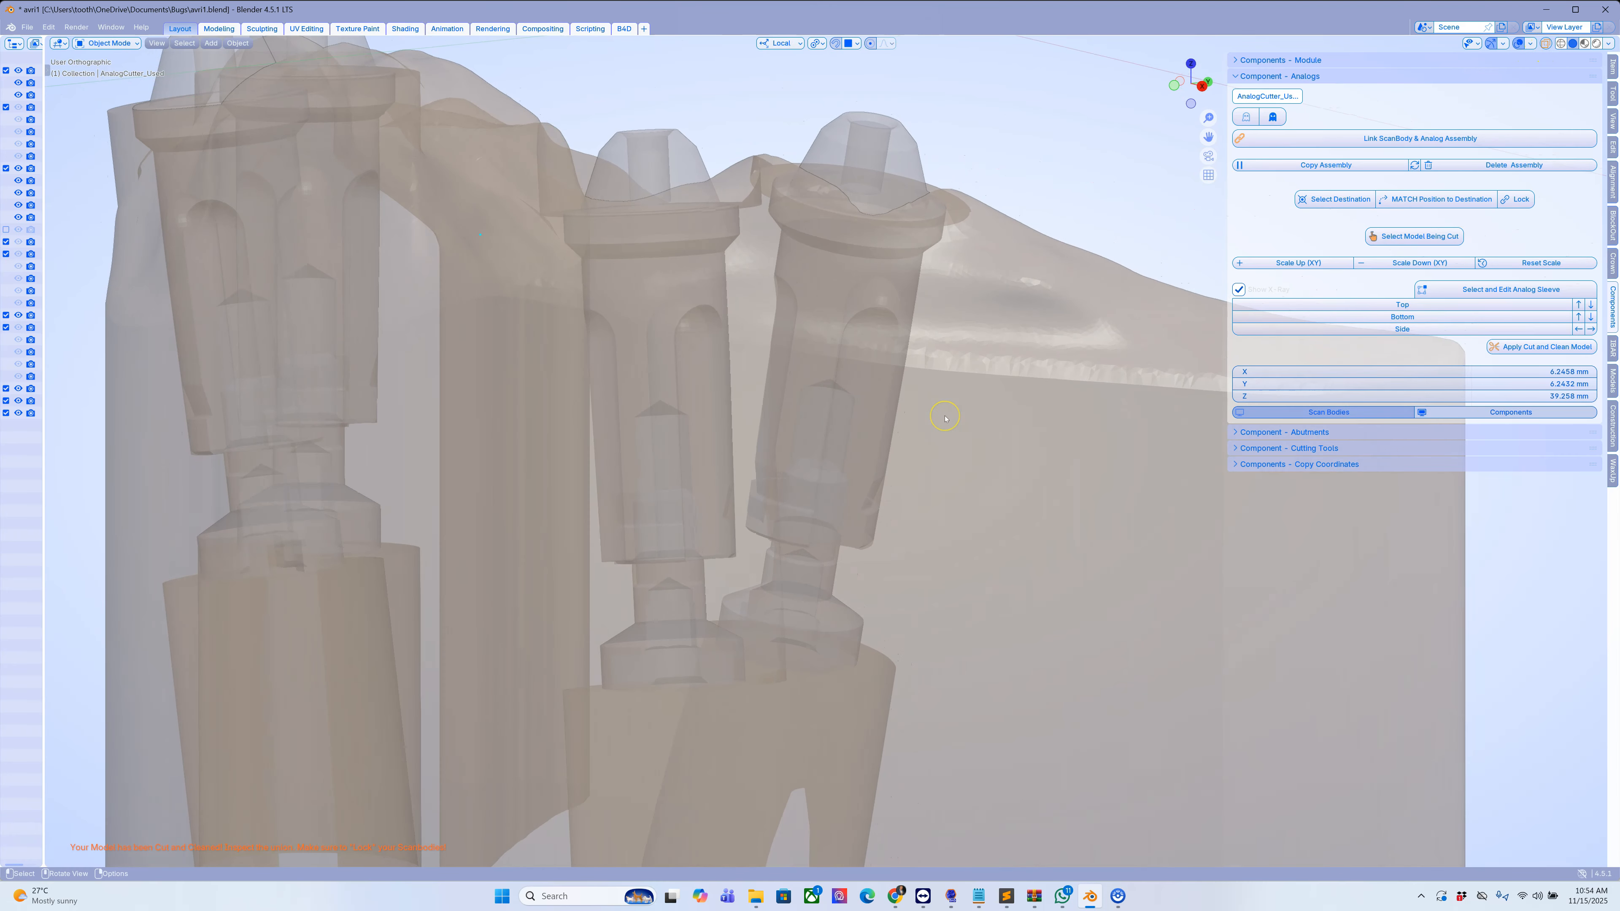
scroll(941, 418, "up", 4)
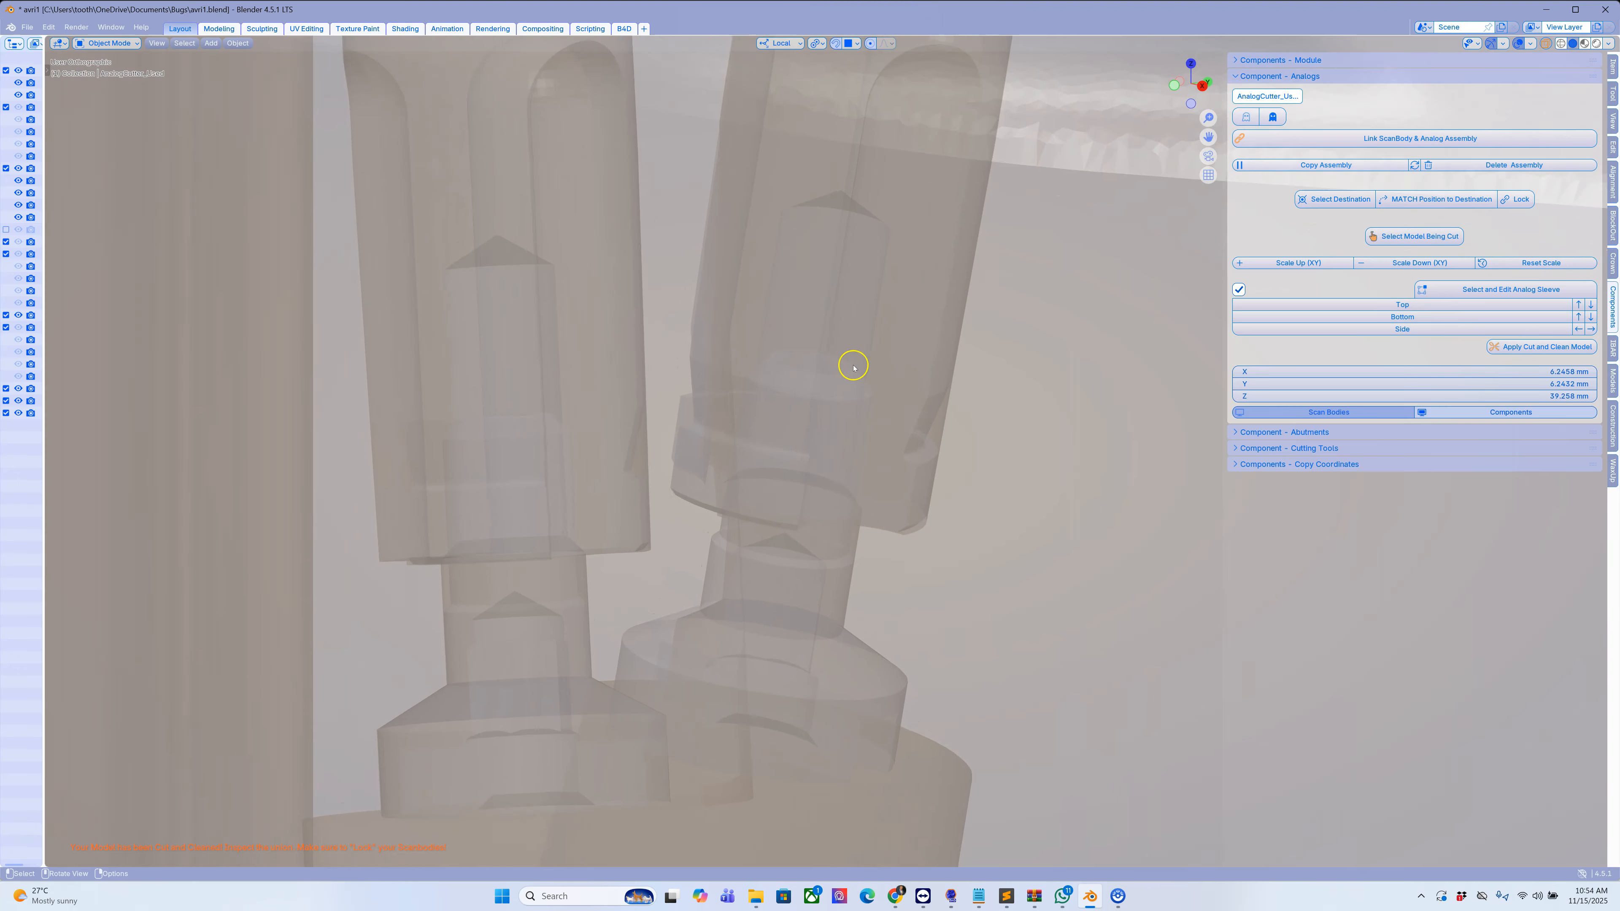
Show the 3D viewport's tool strip and draw a wavy annotation line down the lower collar area of the tilted analog.
left_click(46, 70)
left_click(61, 200)
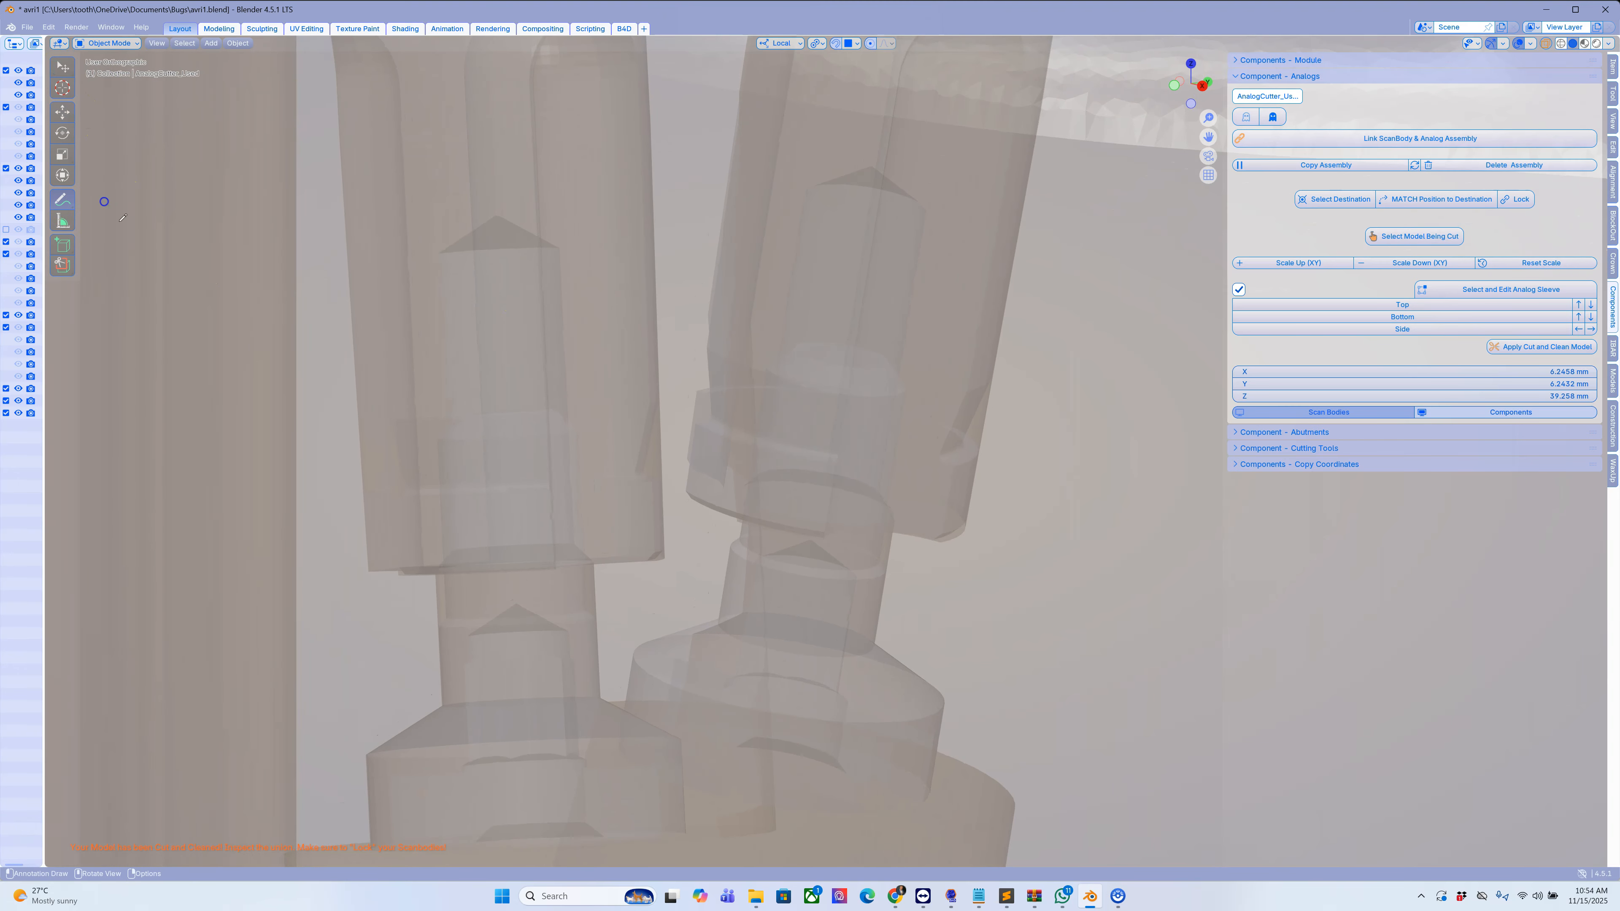
scroll(749, 376, "down", 3)
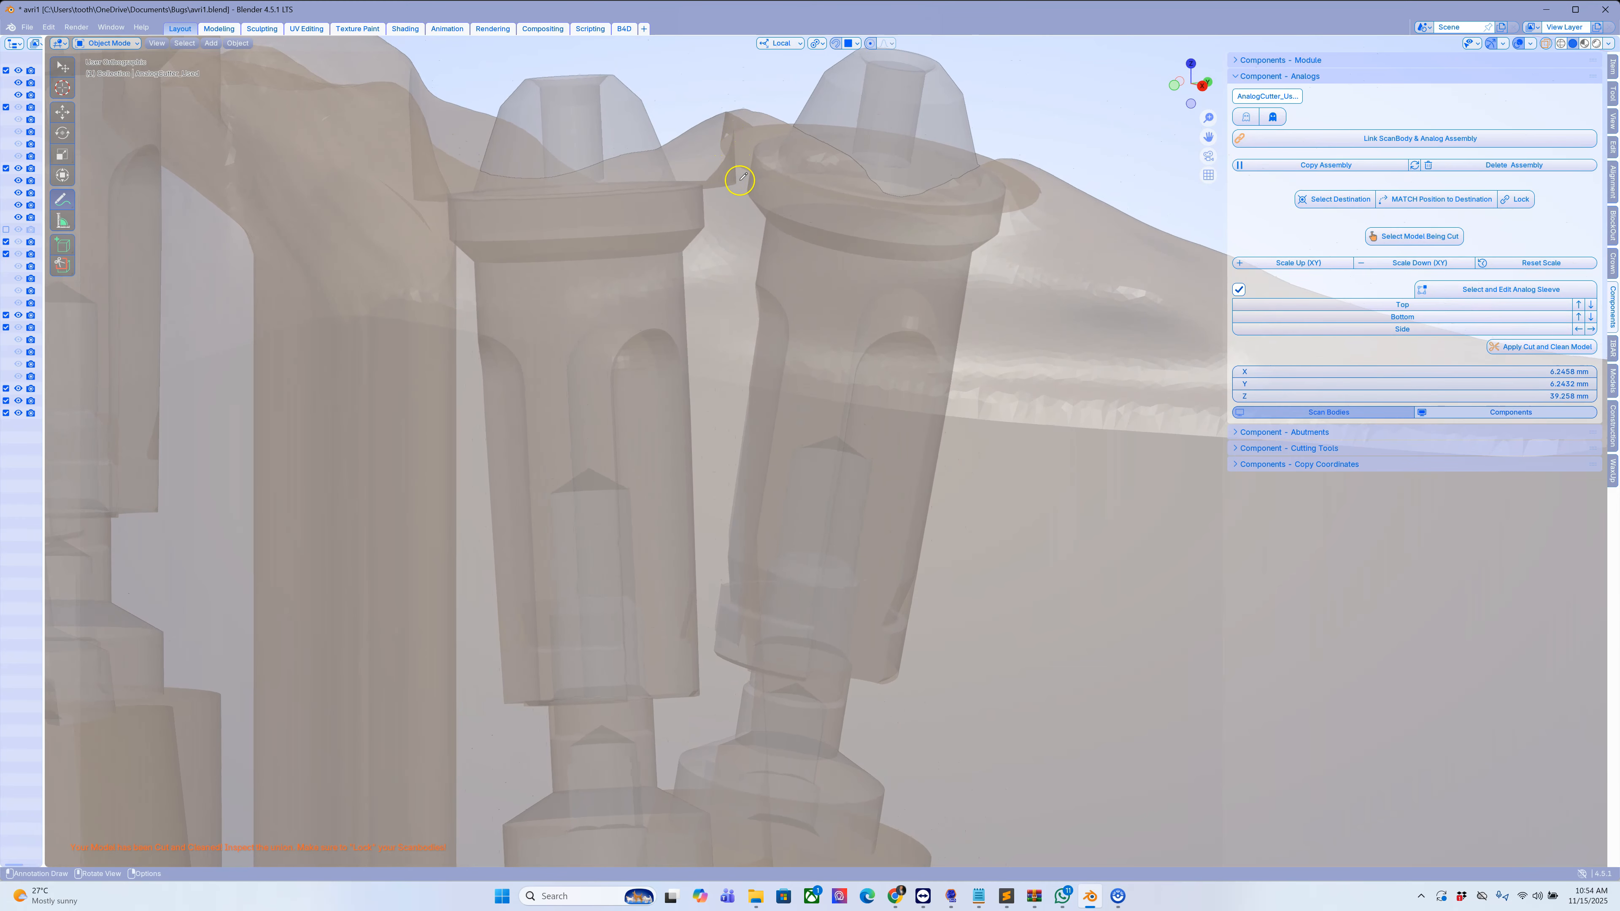
scroll(739, 191, "up", 3)
scroll(713, 507, "up", 3)
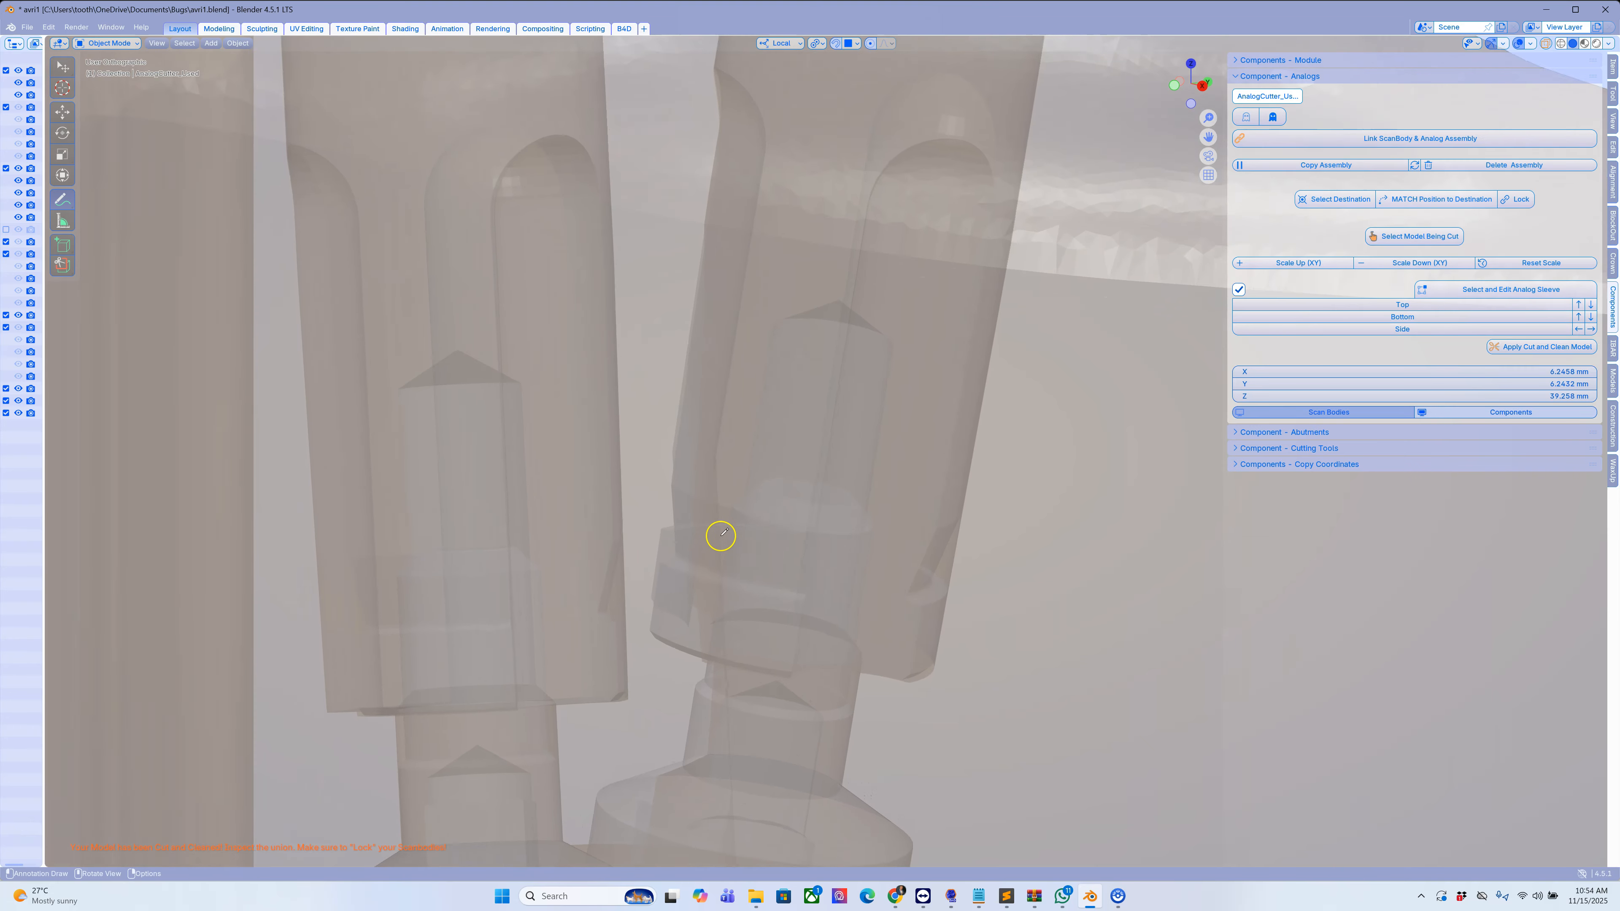
left_click_drag(712, 518, 708, 514)
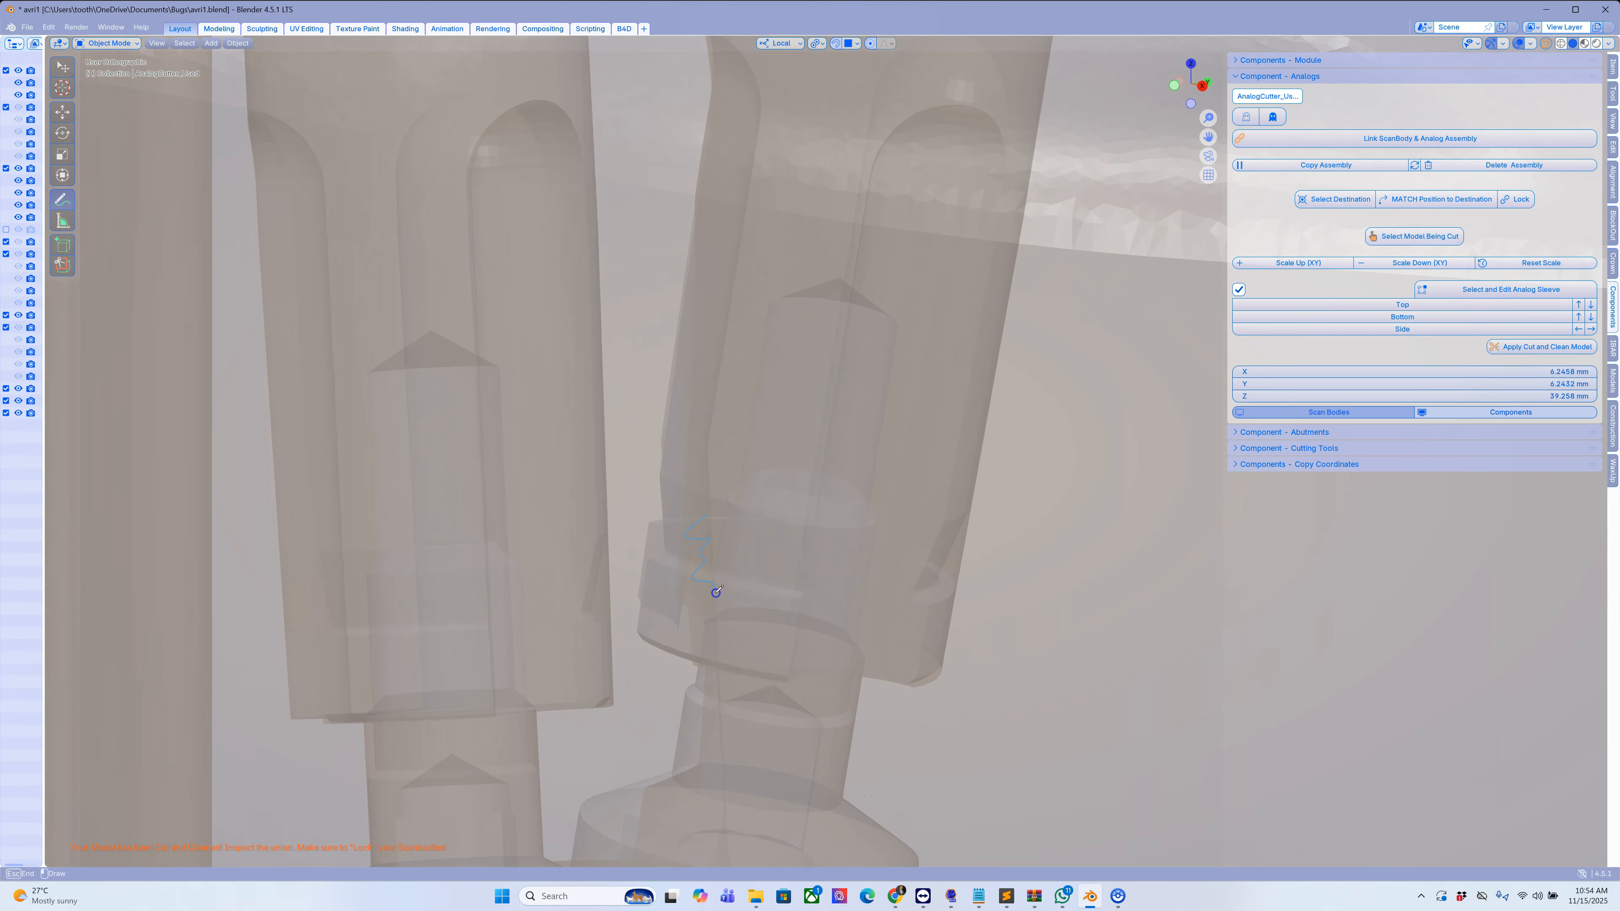
left_click_drag(697, 635, 697, 635)
Display the tool settings, set the annotation colour to orange and circle the marked collar area of the tilted analog.
left_click(156, 42)
left_click(160, 83)
left_click(118, 61)
left_click(135, 160)
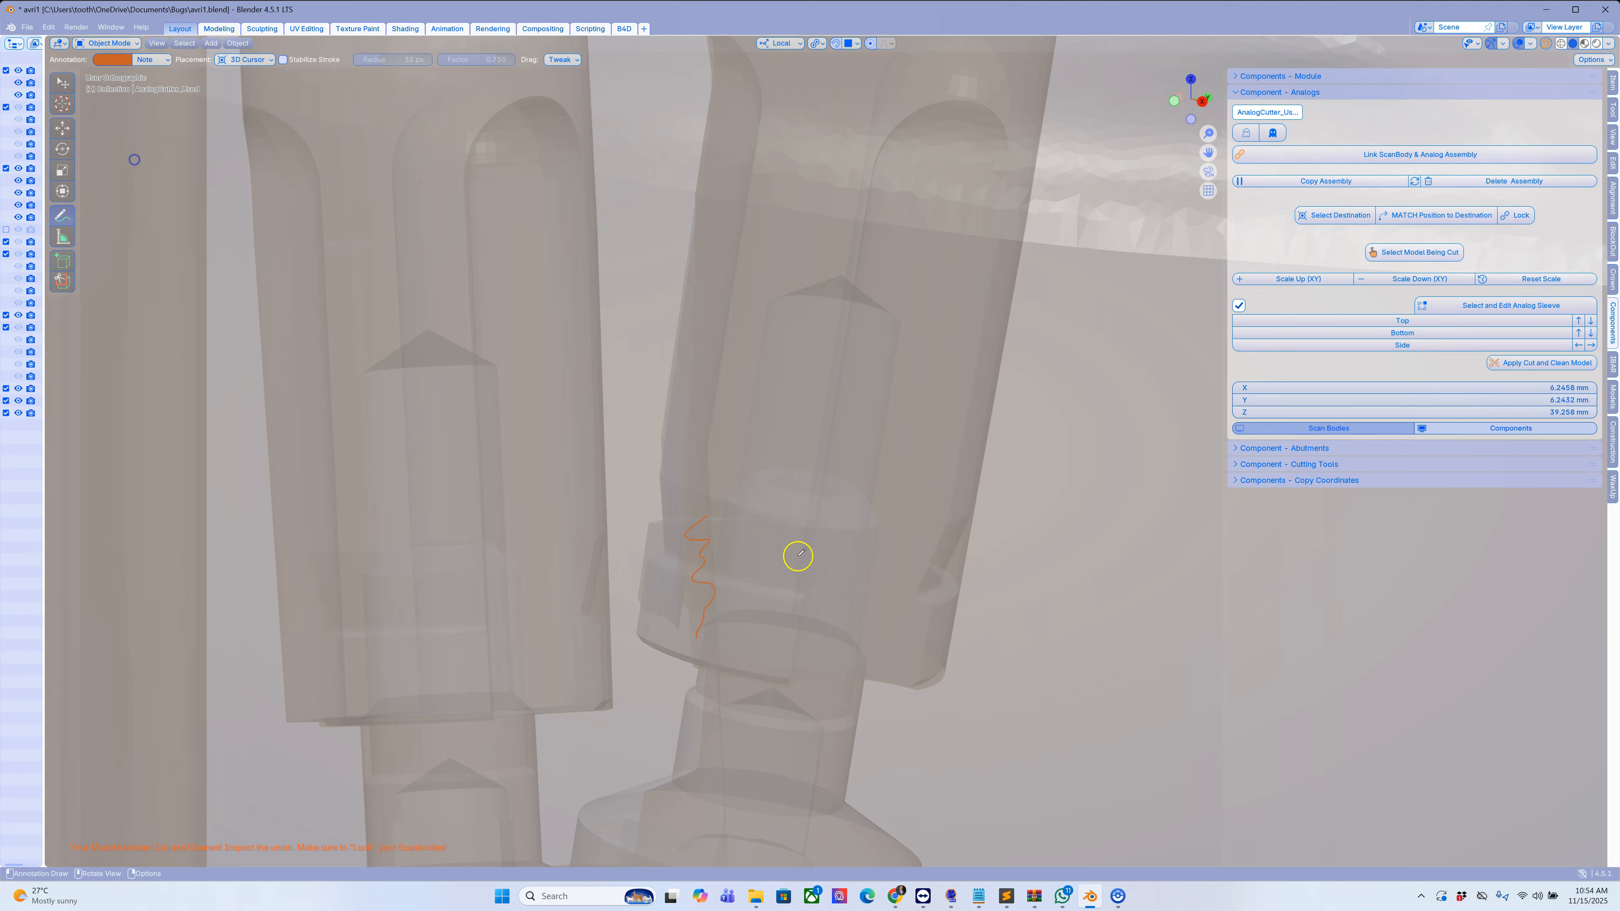
scroll(799, 558, "up", 2)
mouse_move(763, 431)
left_mouse_down()
mouse_move(825, 622)
mouse_move(716, 421)
left_mouse_up()
middle_click_drag(716, 421, 924, 383)
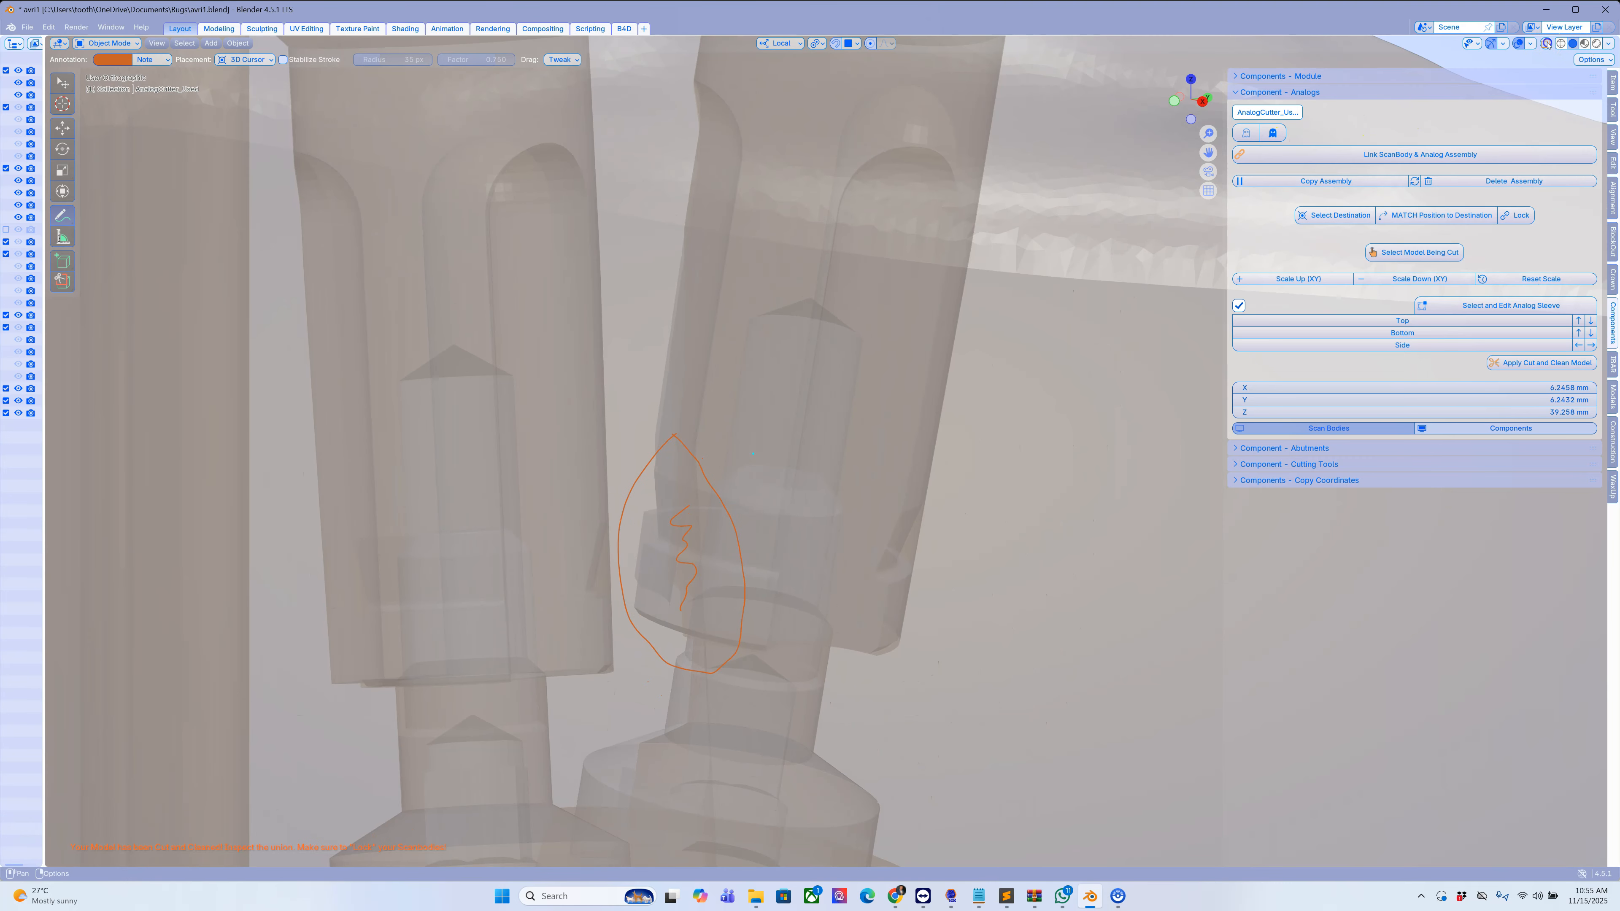
Turn X-ray display off and hide the tilted analog sitting in the hole nearest the end of the jaw.
left_click(1546, 44)
scroll(879, 276, "down", 6)
mouse_move(879, 275)
middle_mouse_down()
mouse_move(813, 304)
mouse_move(774, 279)
middle_mouse_up()
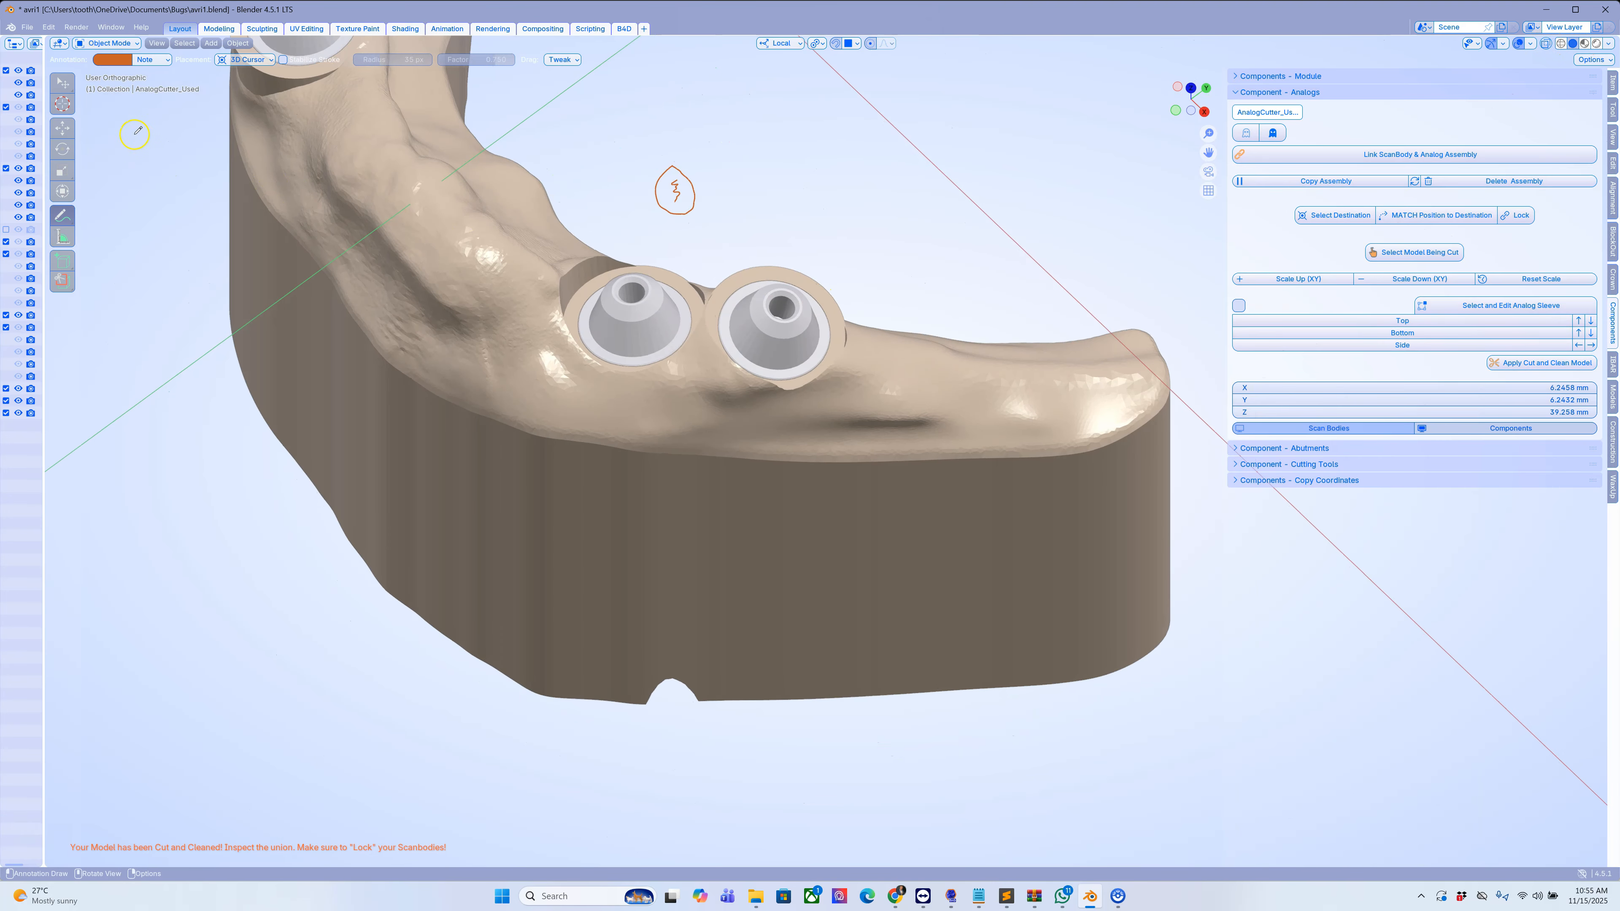
left_click(64, 83)
left_click(799, 332)
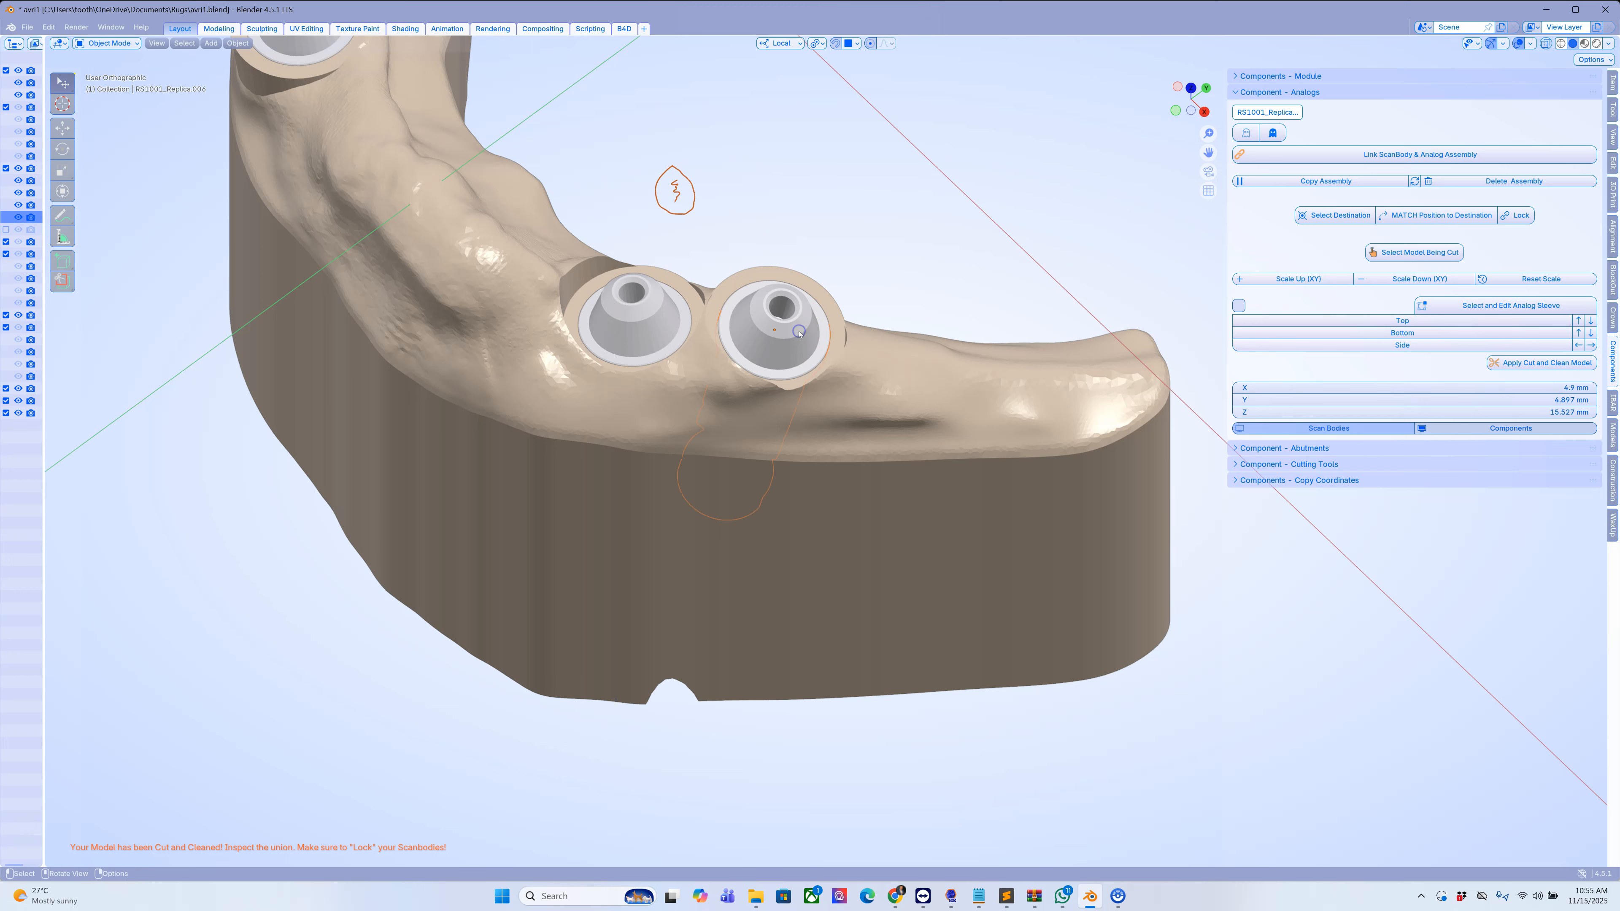
key("h")
Select the Lower model and examine the inside of the emptied analog hole from close range.
left_click(814, 381)
middle_click_drag(818, 387, 647, 384)
scroll(814, 389, "up", 7)
scroll(656, 486, "up", 2)
middle_click_drag(977, 376, 925, 458)
scroll(925, 457, "down", 2)
scroll(924, 457, "up", 2)
scroll(925, 457, "down", 6)
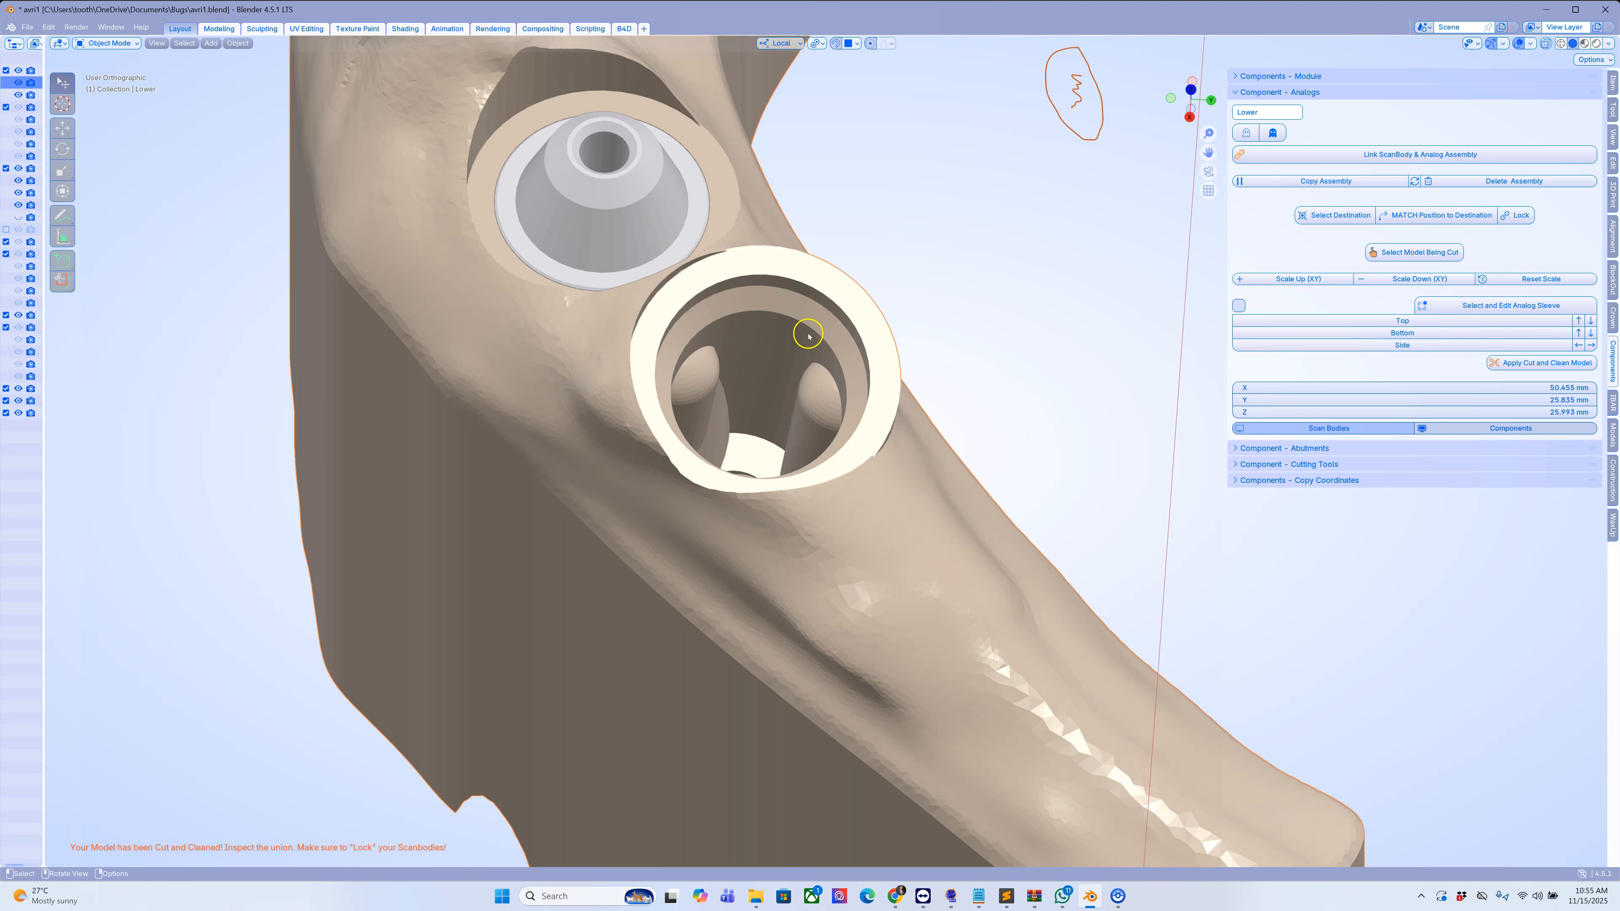
Erase the annotation strokes, return to the selection tool and unhide the hidden analog.
left_click_drag(66, 220, 102, 296)
scroll(810, 408, "down", 6)
mouse_move(911, 328)
left_mouse_down()
mouse_move(933, 342)
mouse_move(909, 342)
left_mouse_up()
left_click(58, 88)
middle_click_drag(906, 472, 924, 473)
scroll(924, 474, "up", 2)
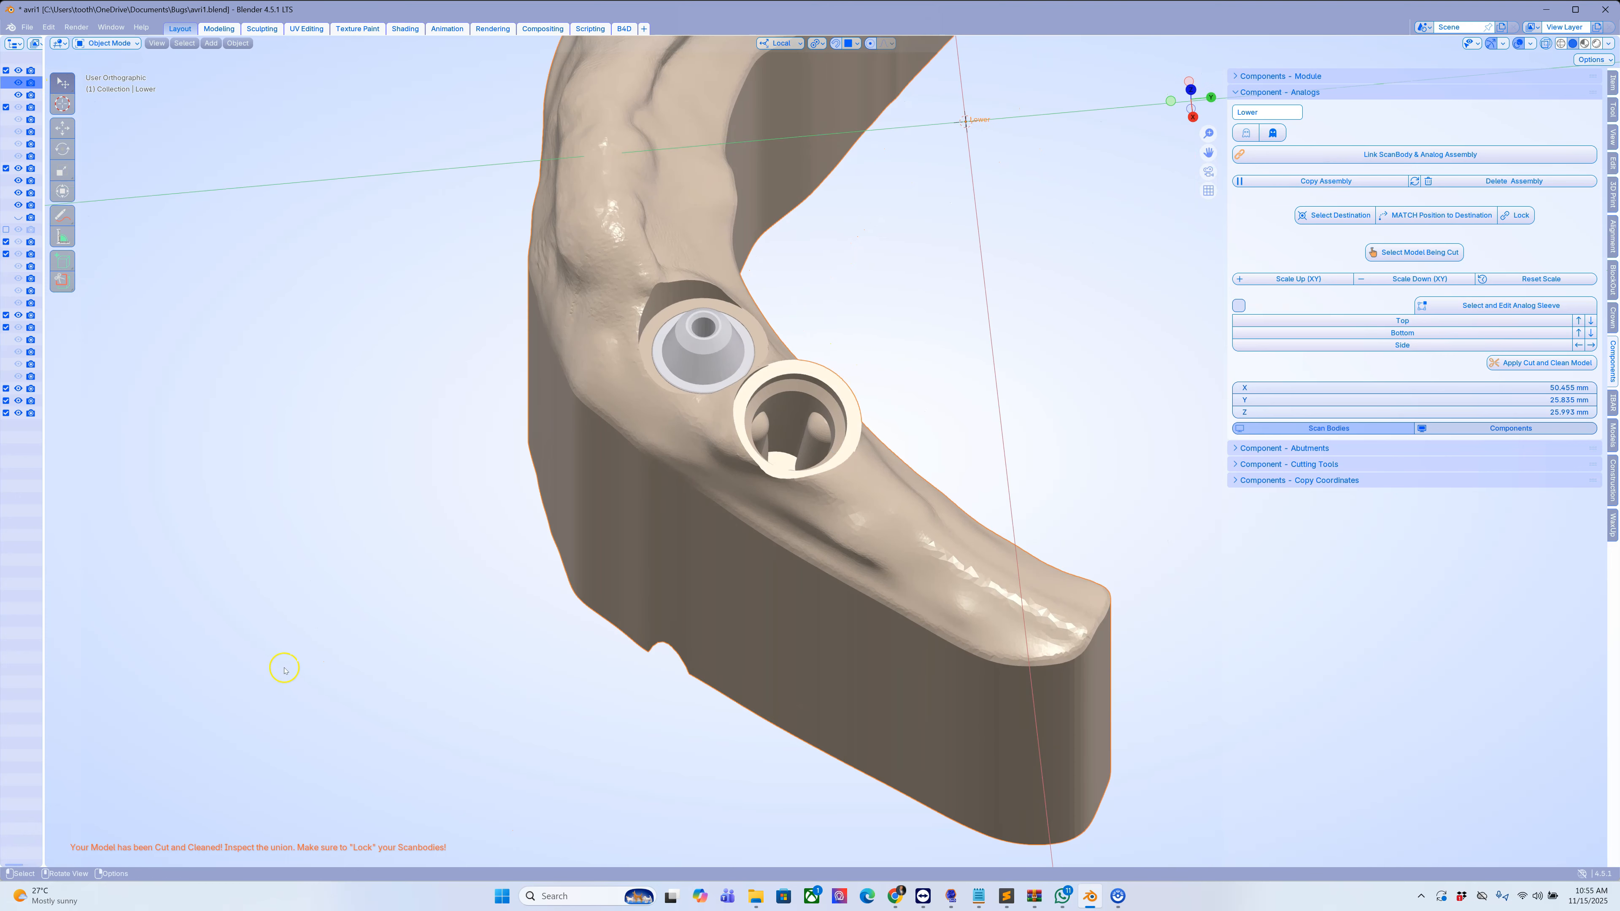
key("alt+h")
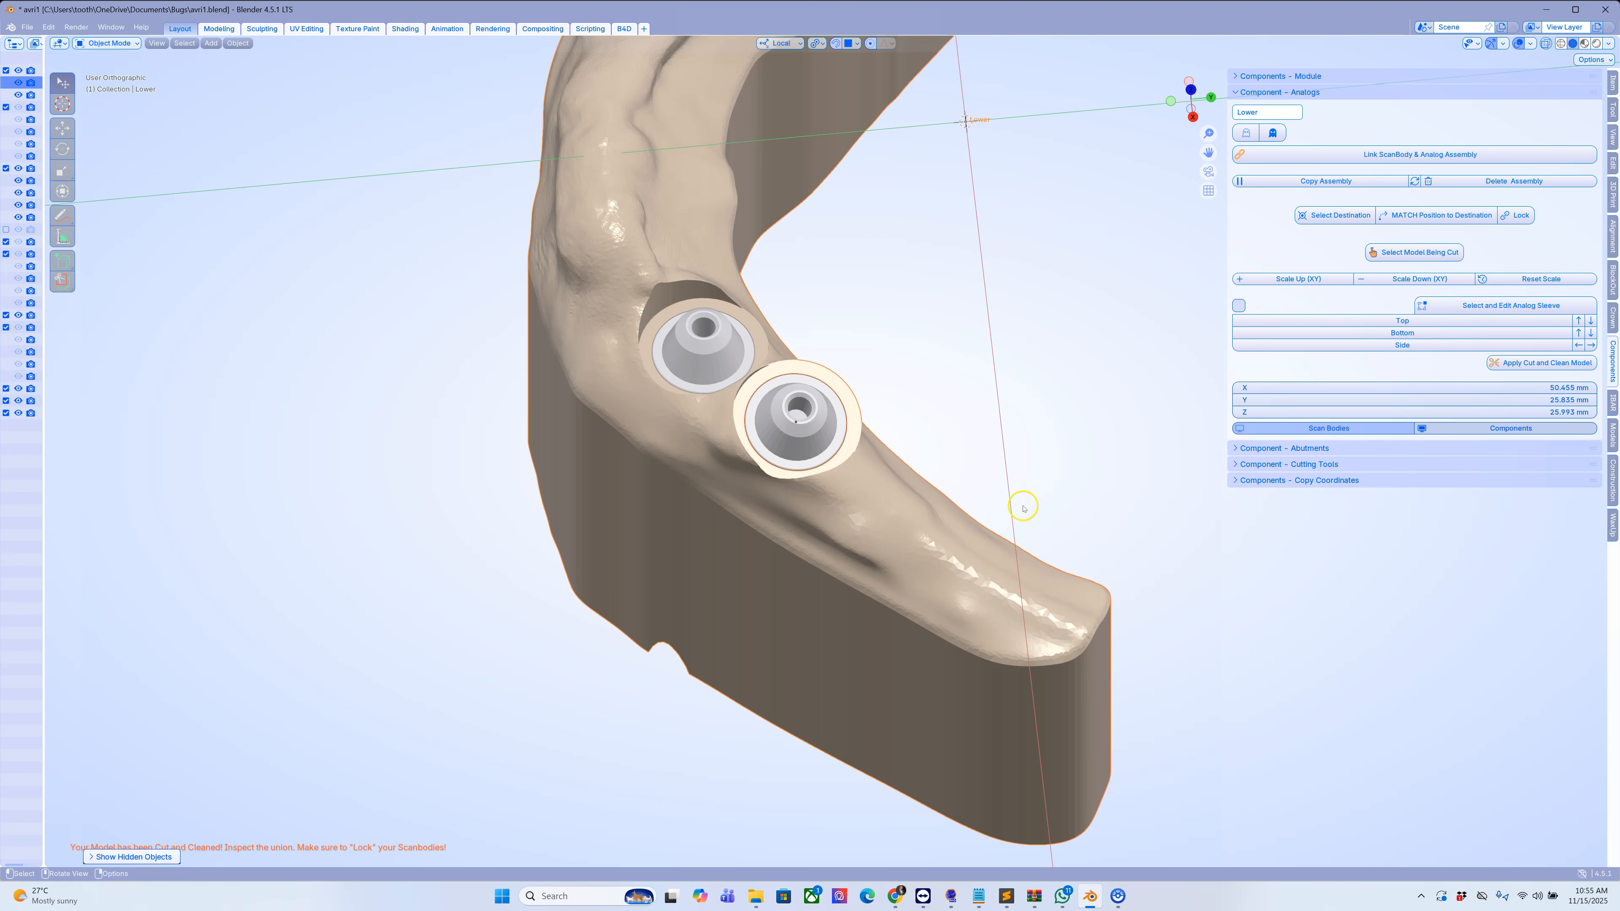
Turn X-ray display on and name the Lower model as the object being cut in the Inserts Cutting Tool.
left_click(1613, 438)
middle_click_drag(840, 605, 1074, 511)
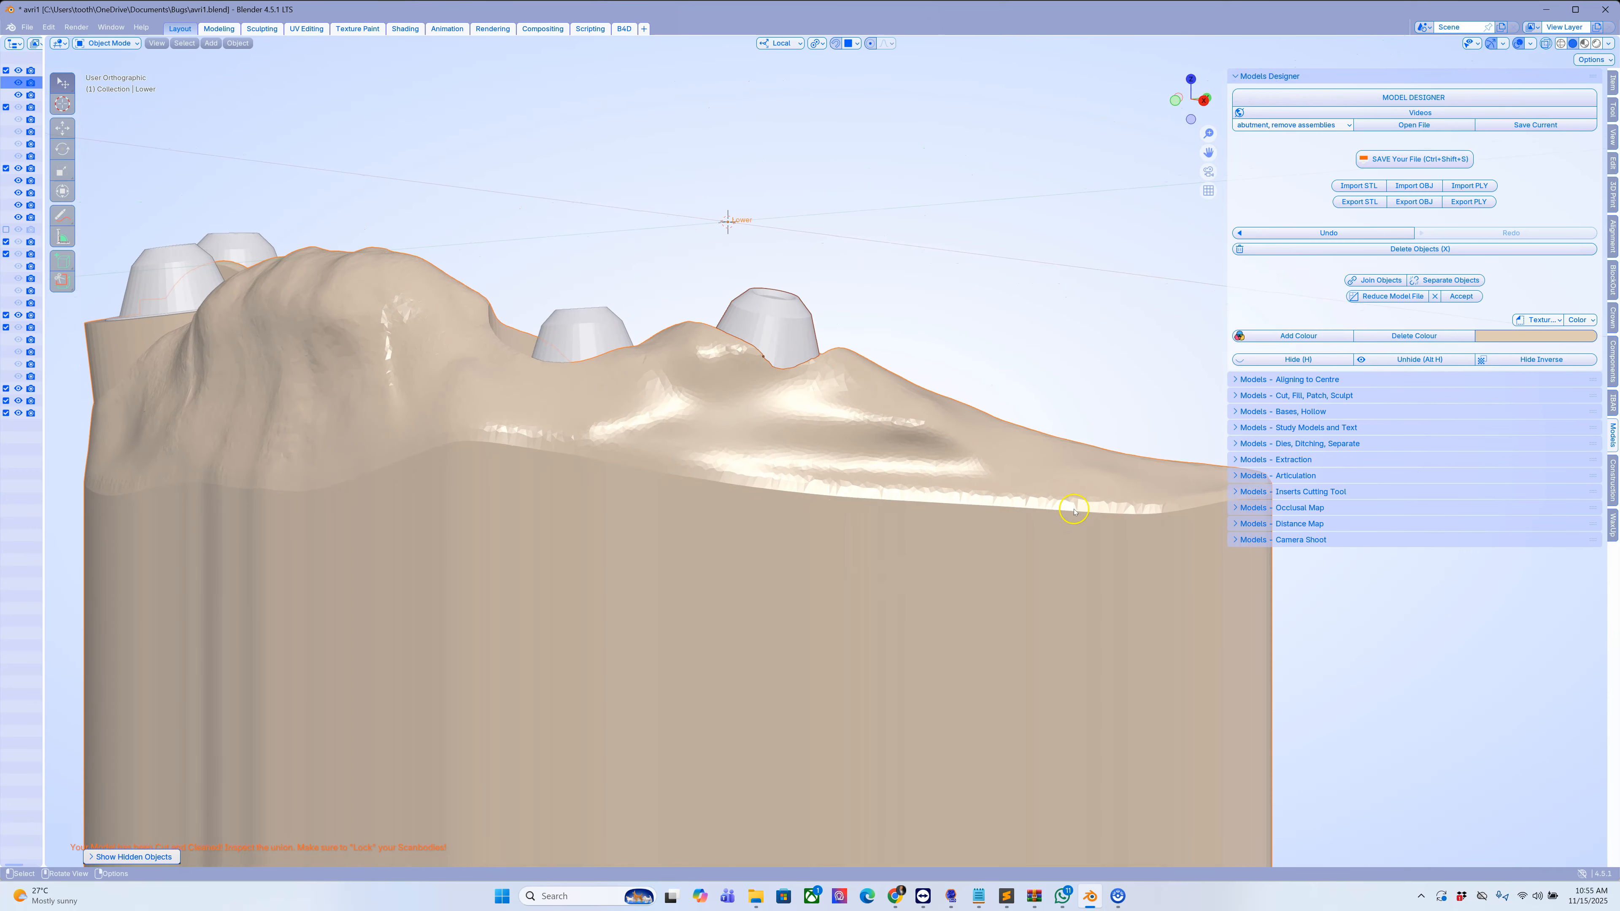
left_click(1116, 387)
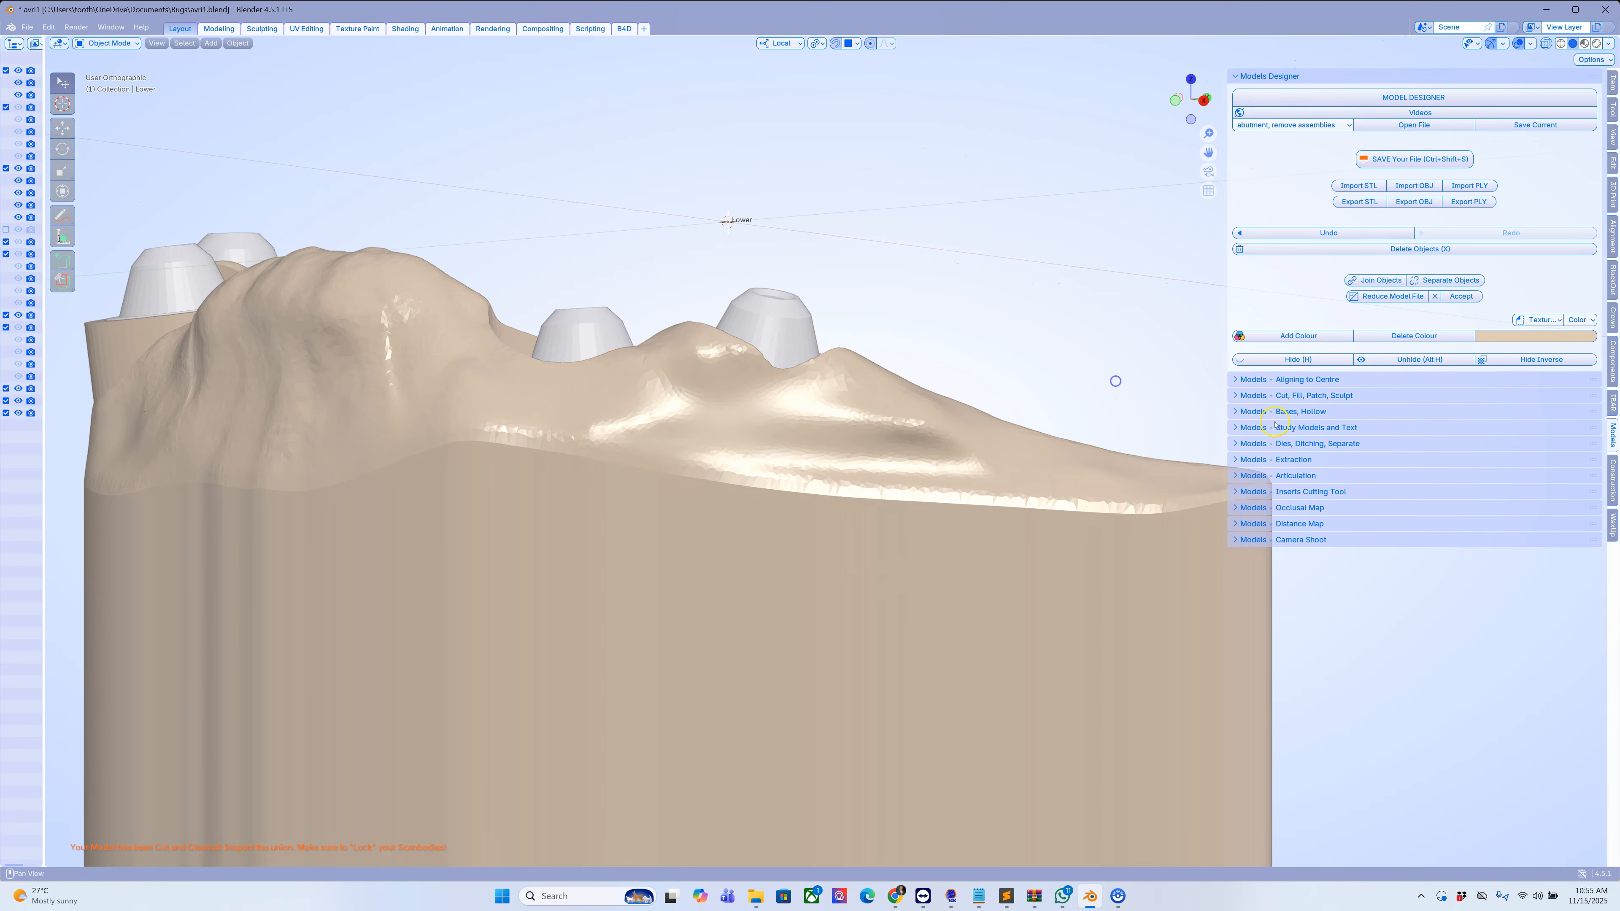
left_click(1240, 491)
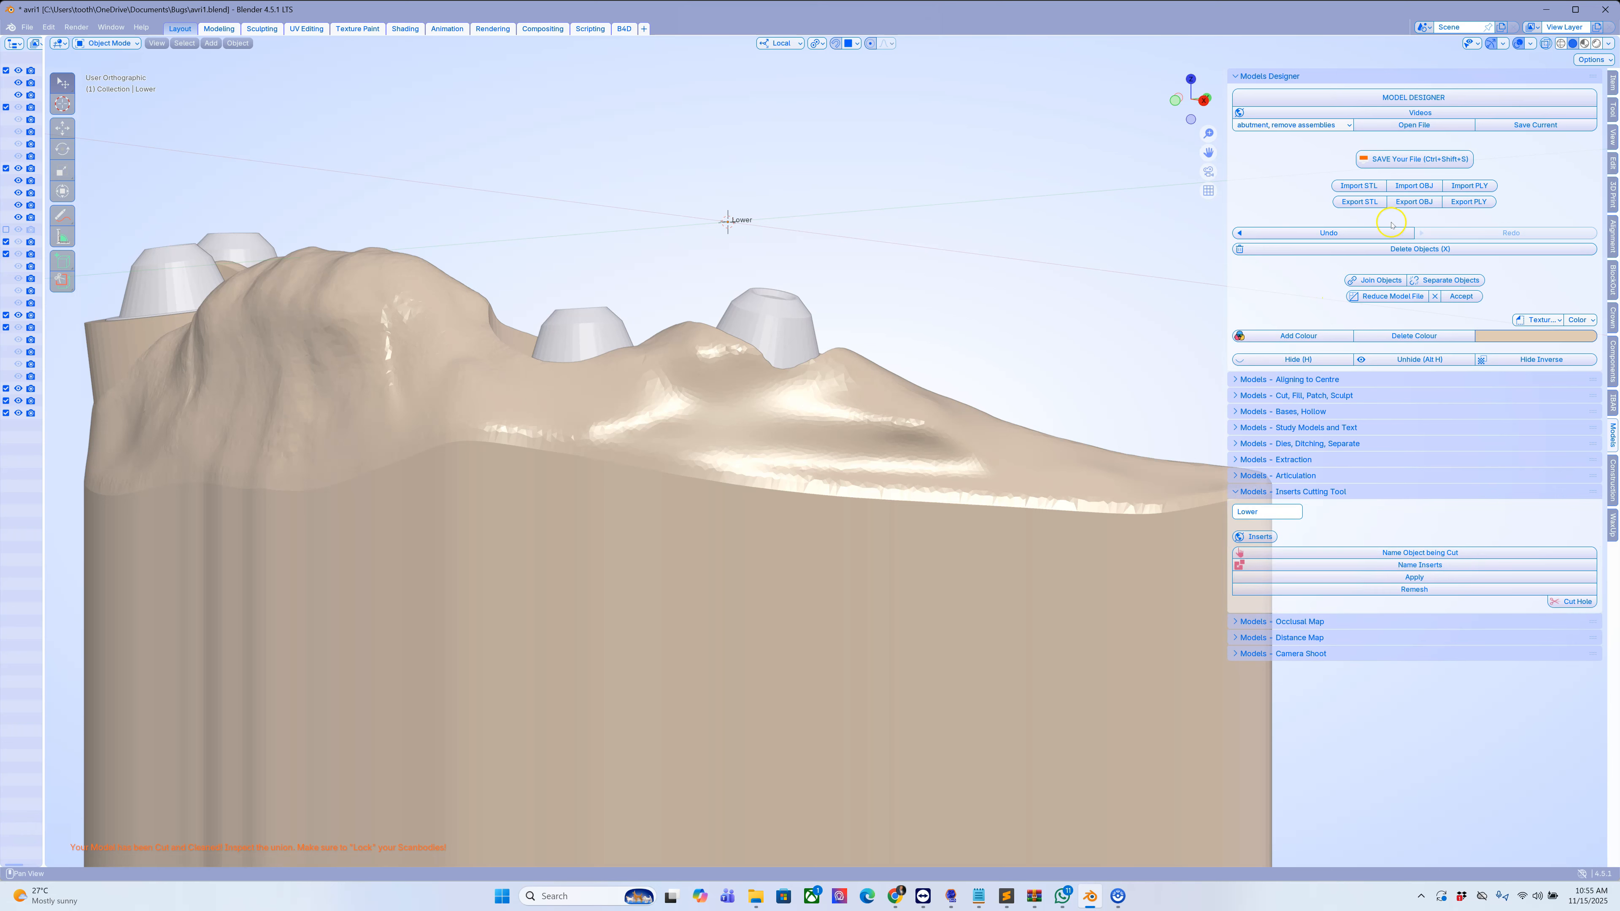
left_click(1546, 43)
left_click(981, 501)
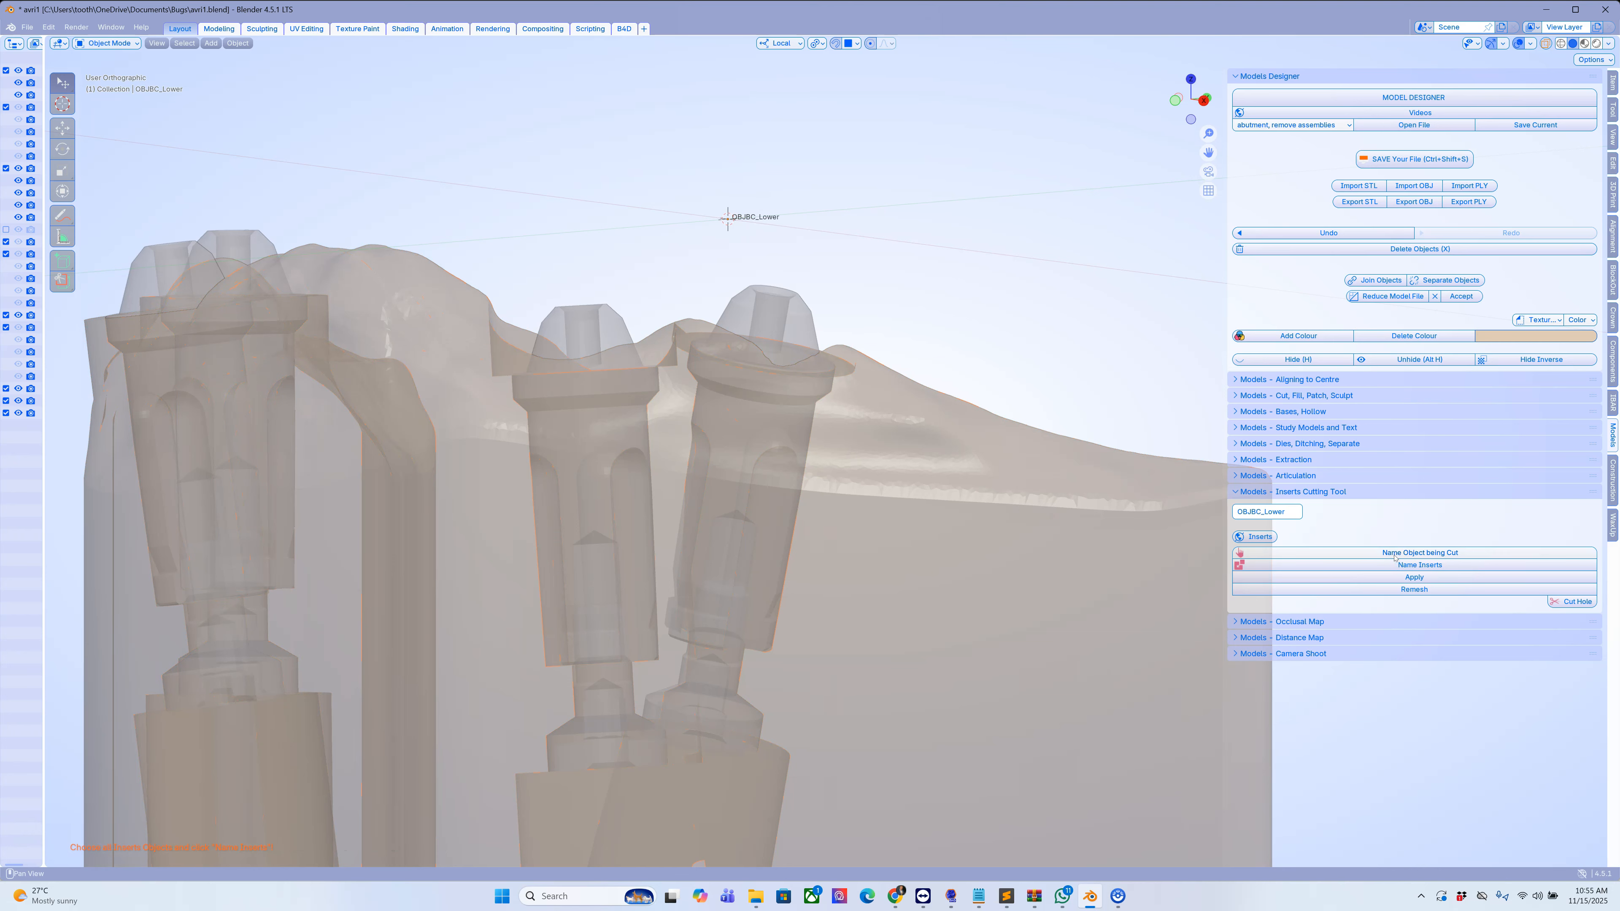
Select the tilted replica analog, centre the view on it and name it as the insert.
left_click(775, 302)
key("KP_Decimal")
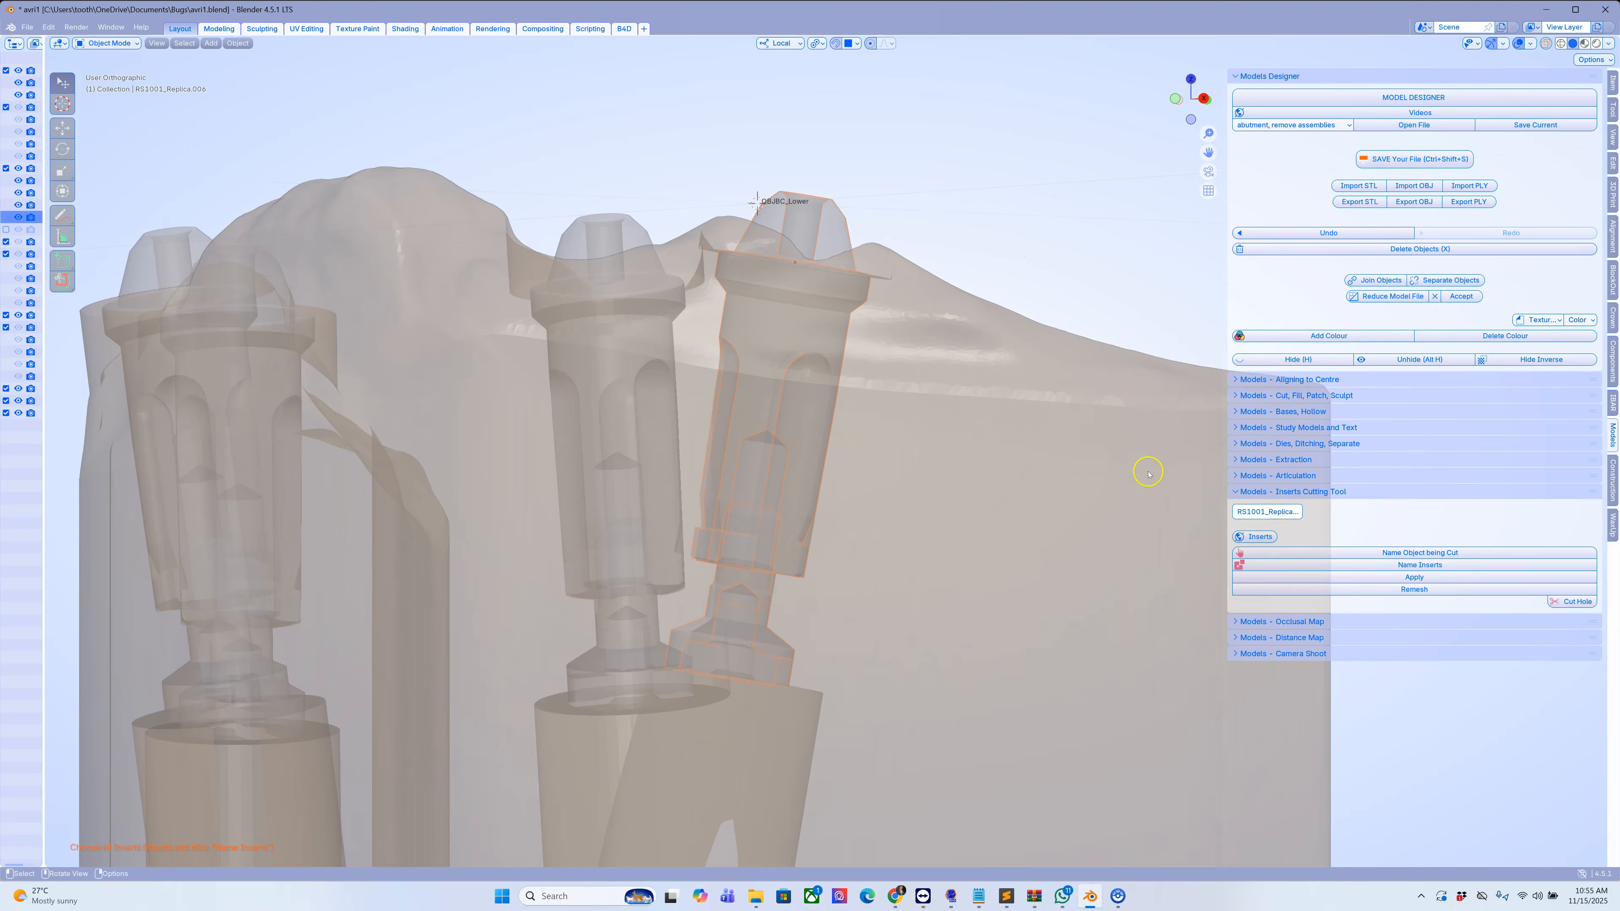
left_click(1412, 565)
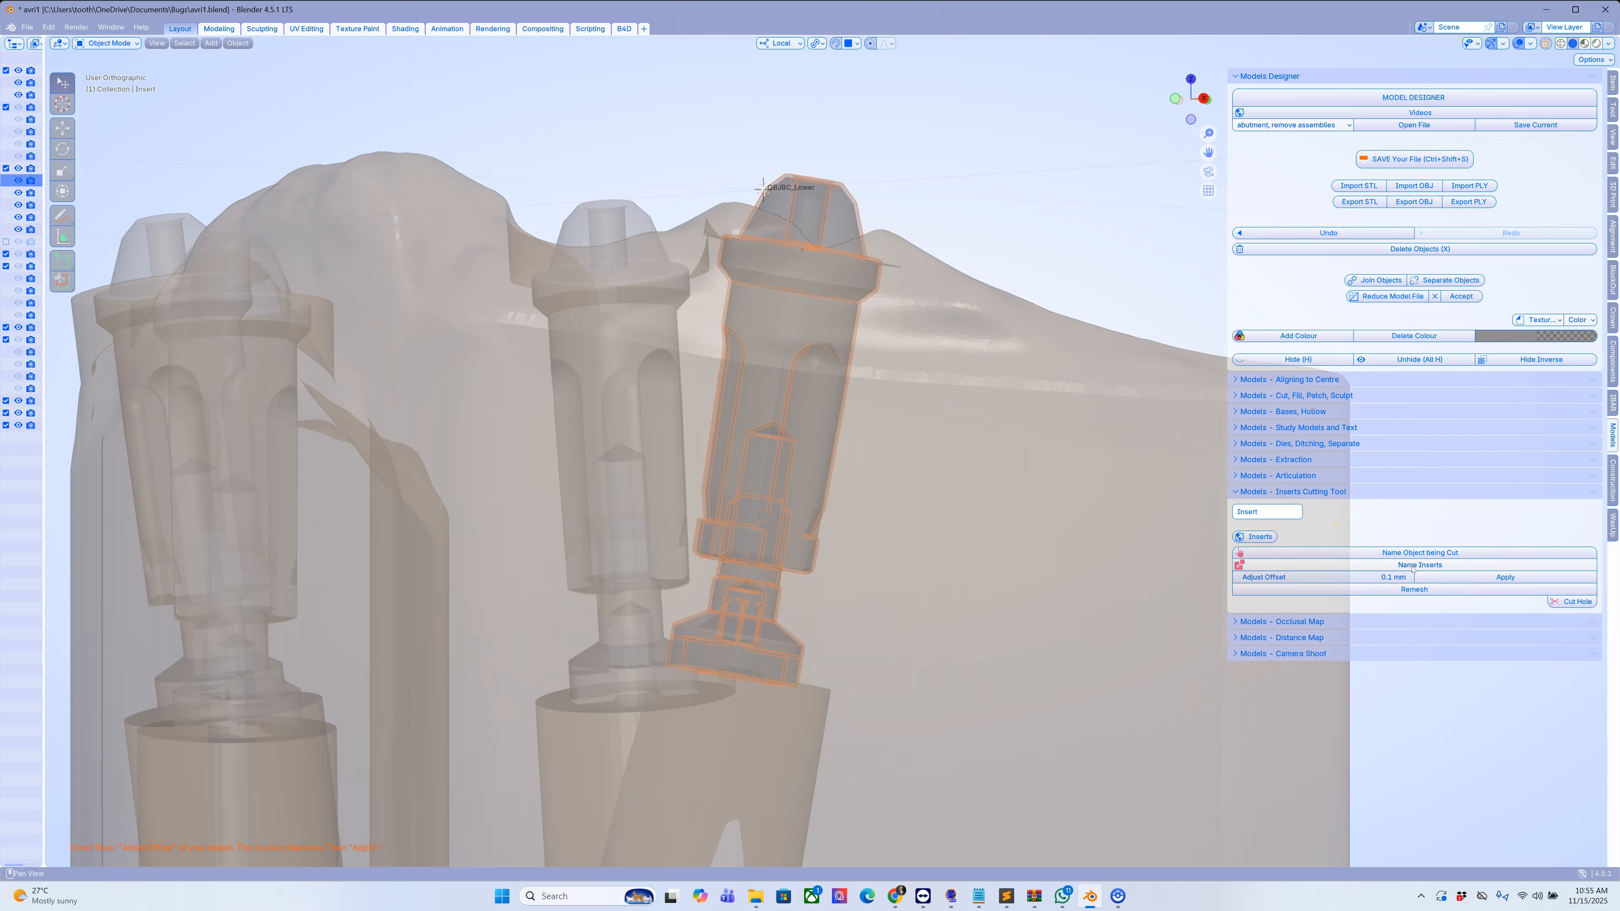
Inspect the offset shell around the tilted analog's insert and apply the clearance offset.
scroll(951, 290, "up", 8)
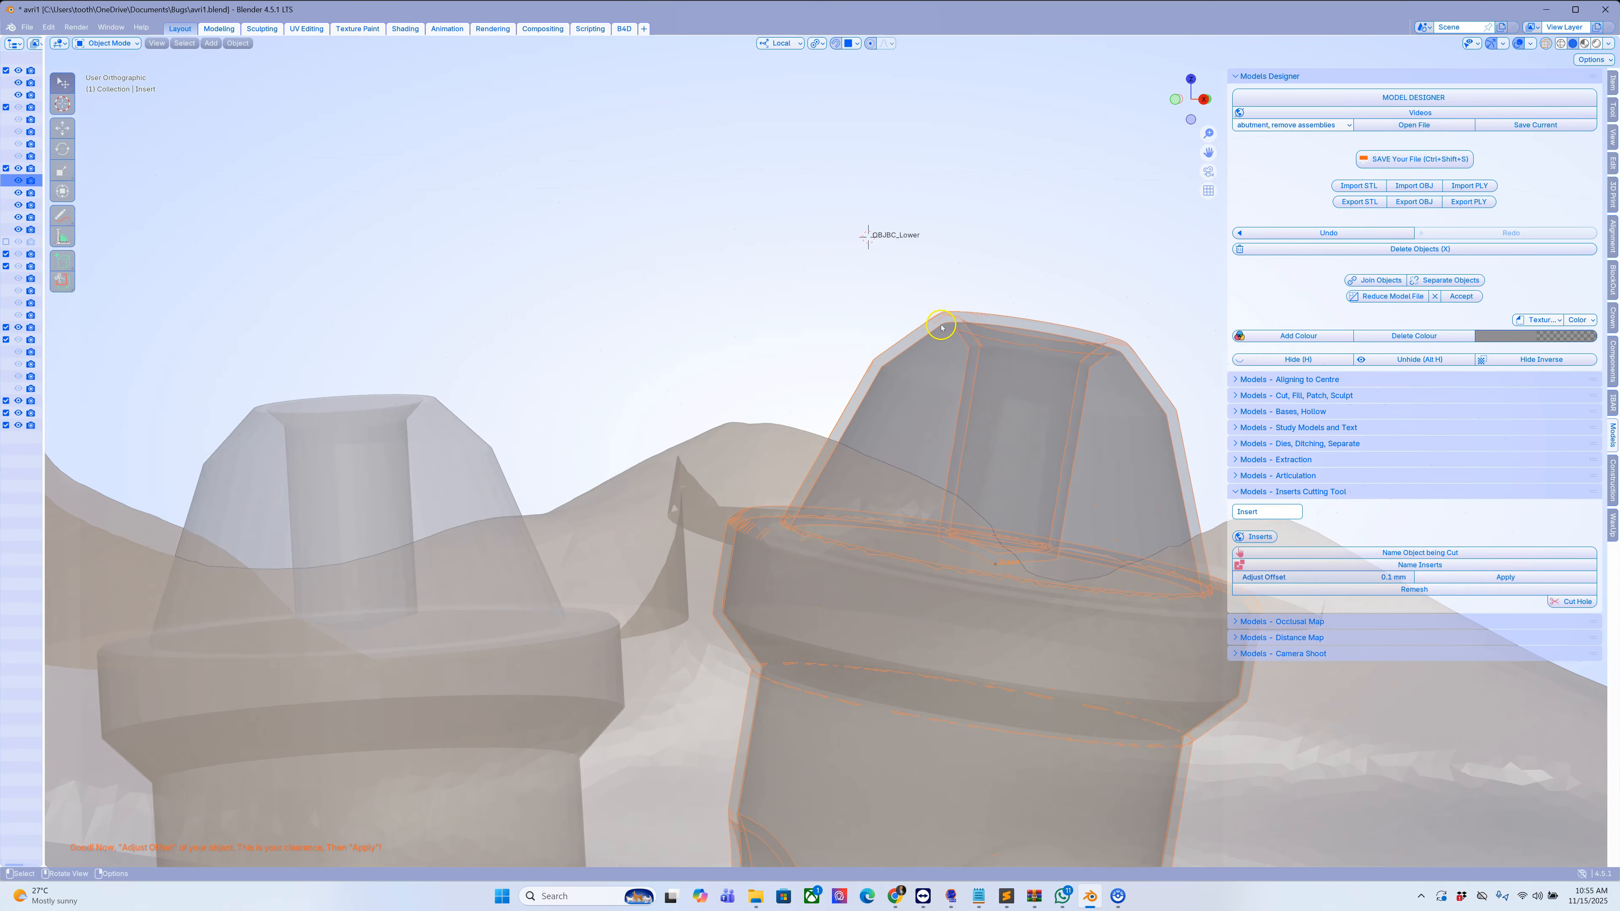
scroll(938, 326, "down", 2)
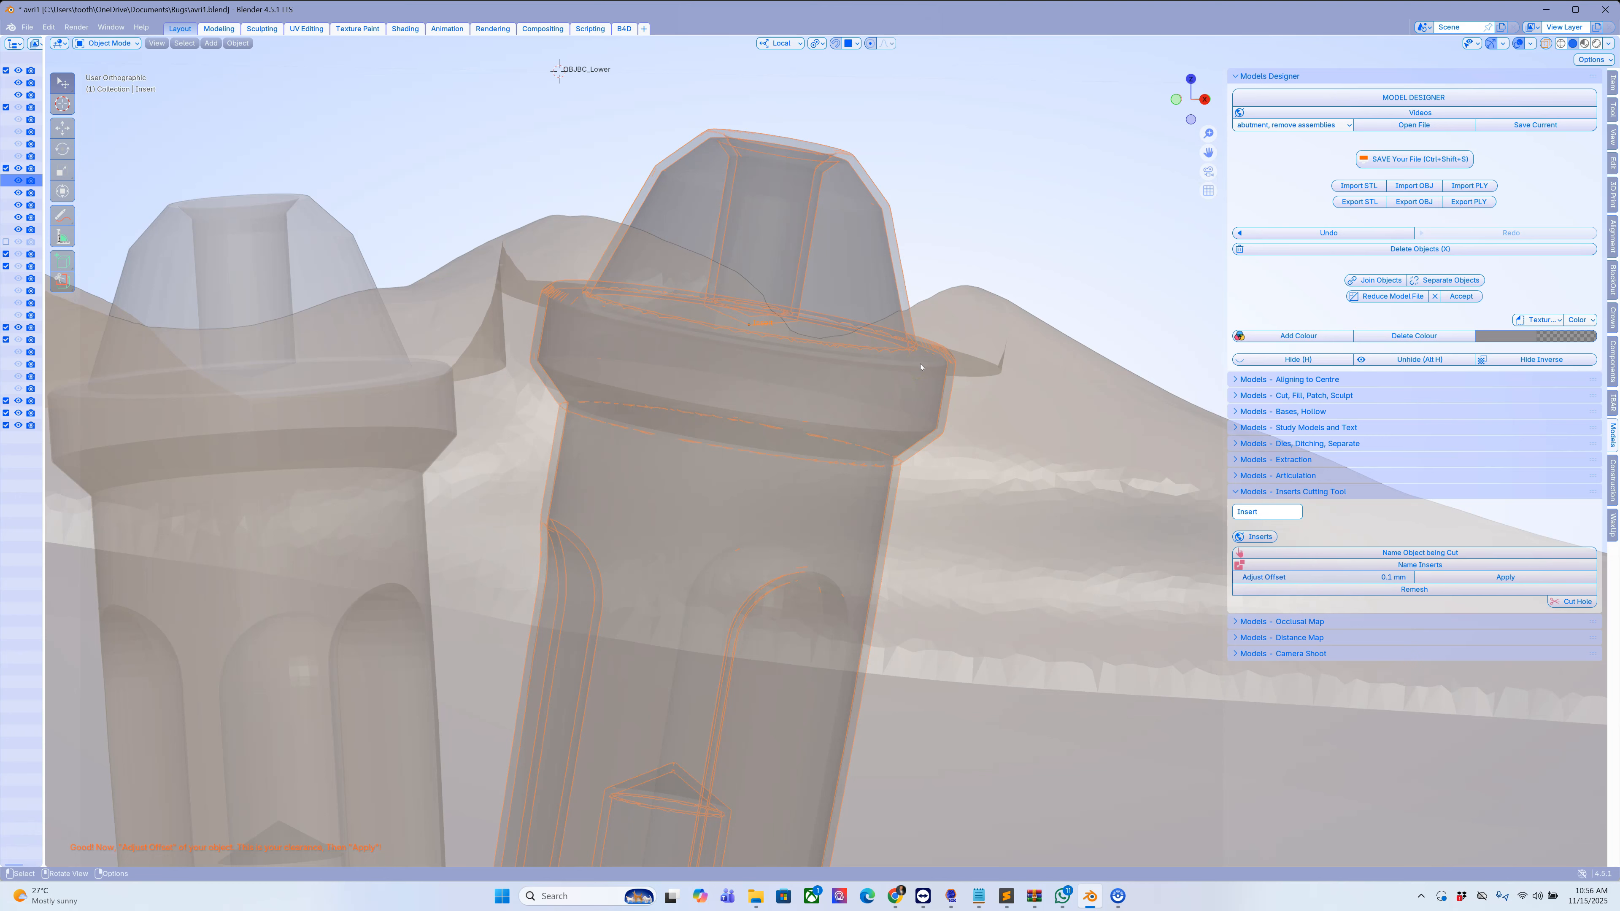
scroll(920, 367, "down", 4, "shift")
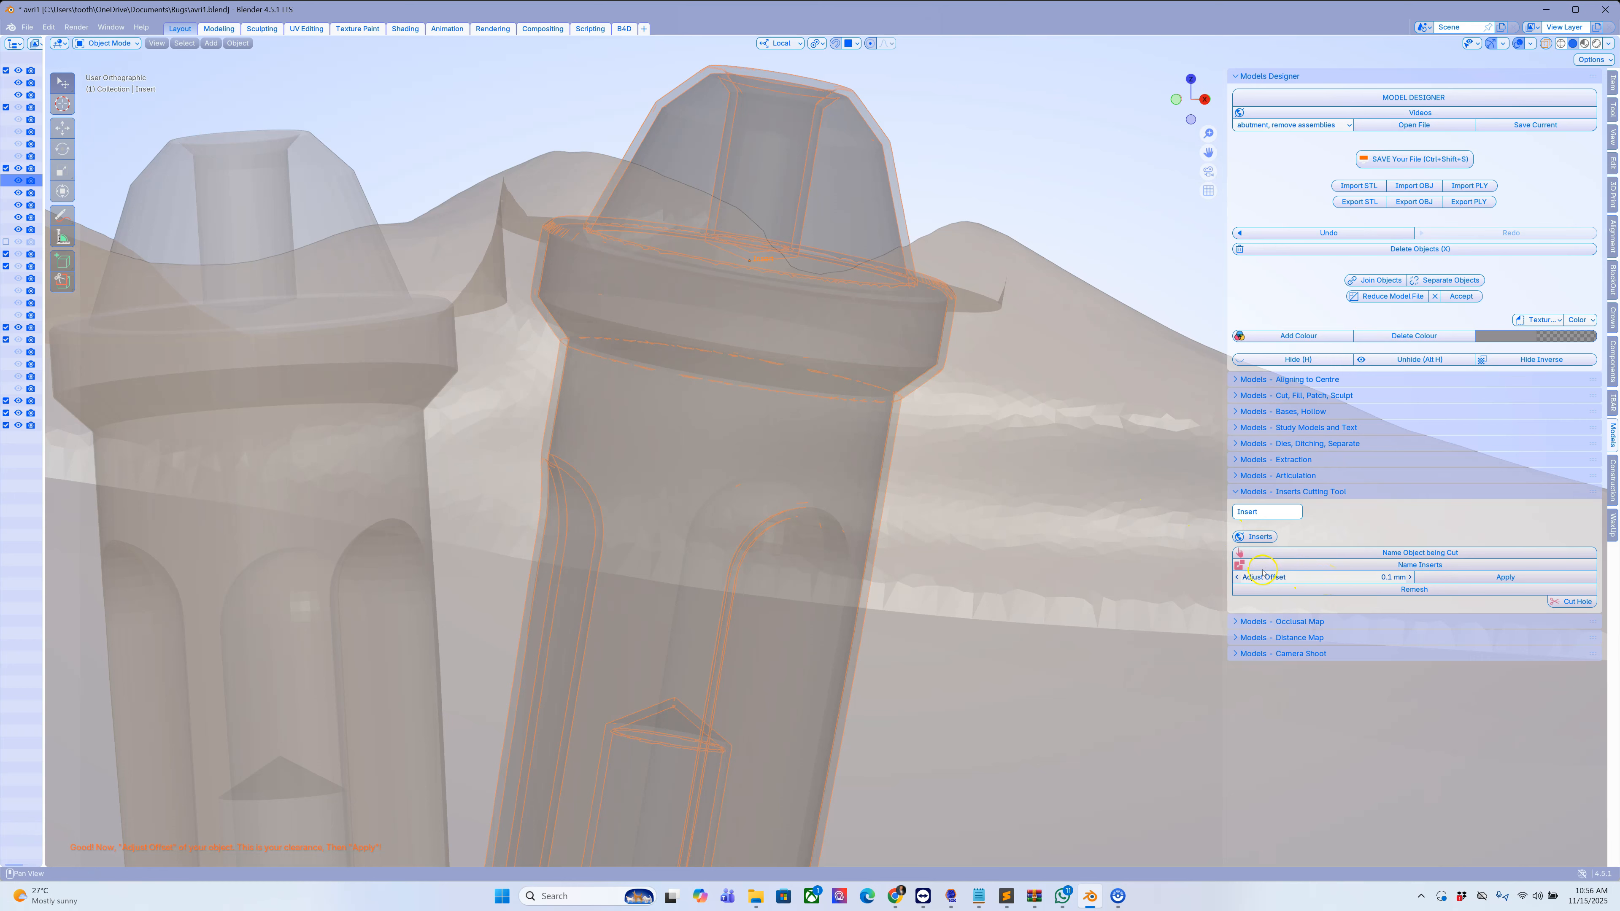
scroll(944, 448, "down", 2)
middle_click_drag(922, 416, 929, 438)
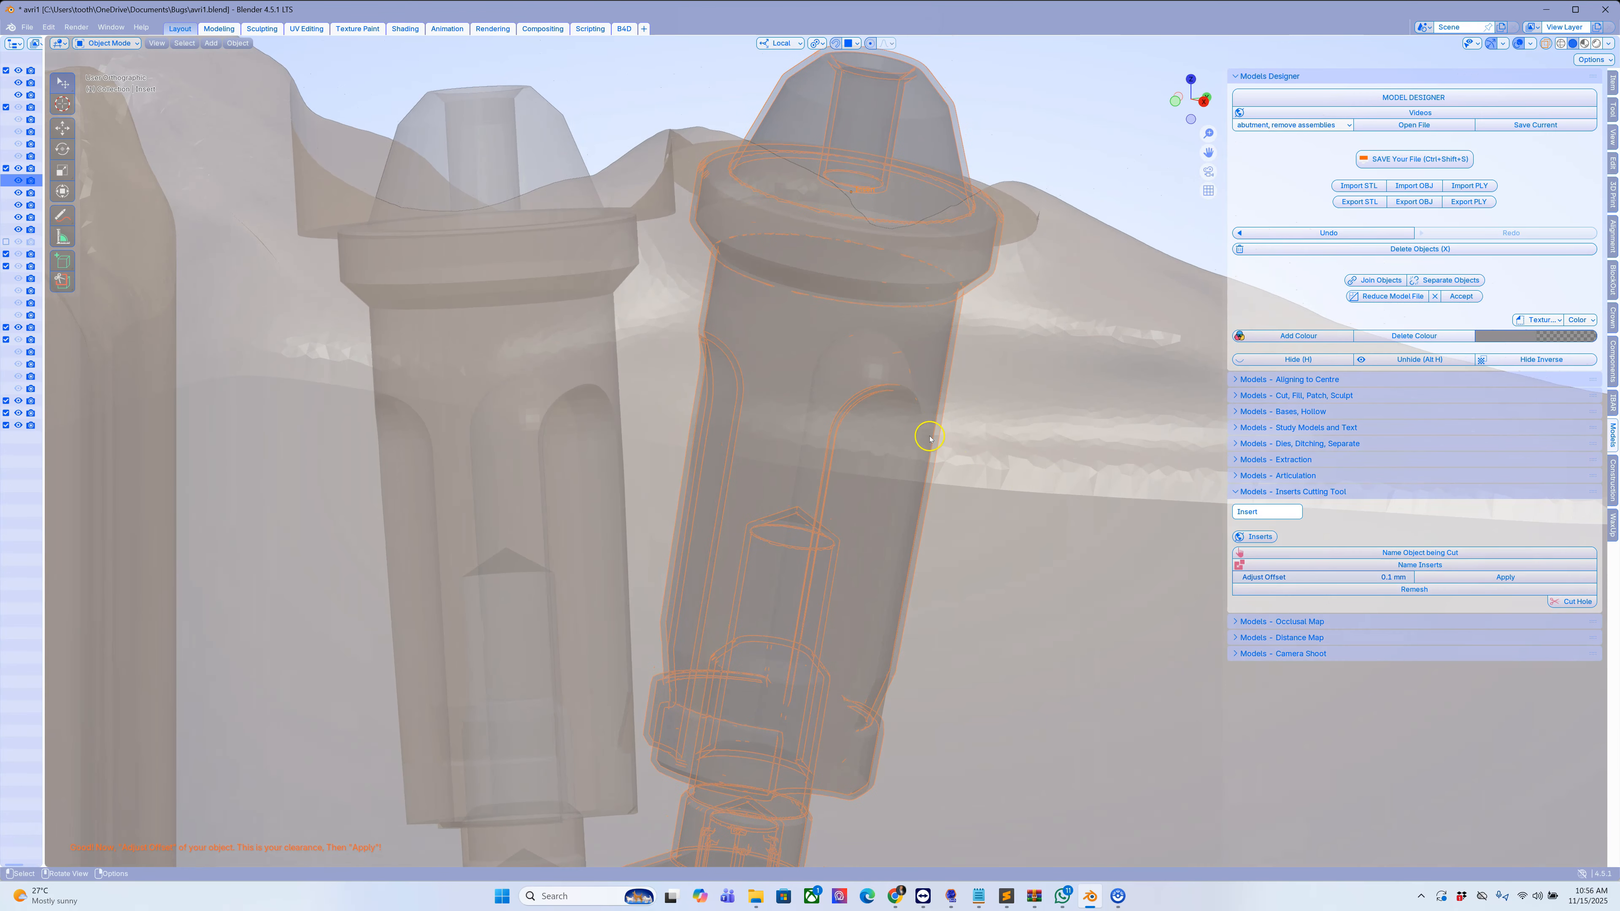
left_click(1487, 577)
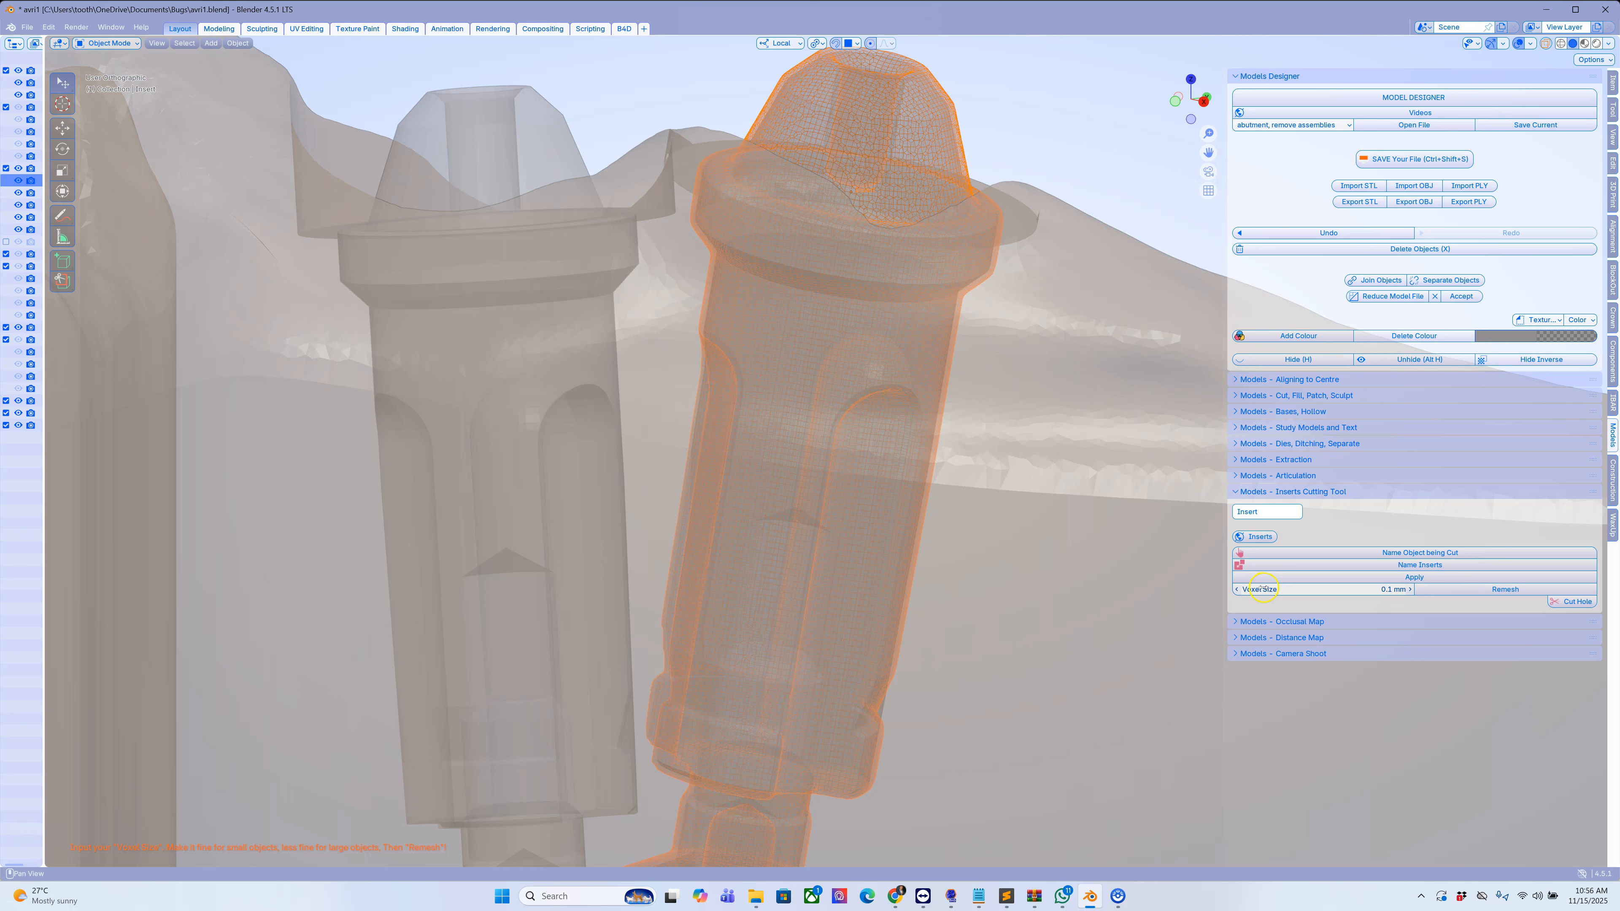
Enter the insert's voxel size, remesh it and cut its hole into the Lower model.
left_click(1328, 589)
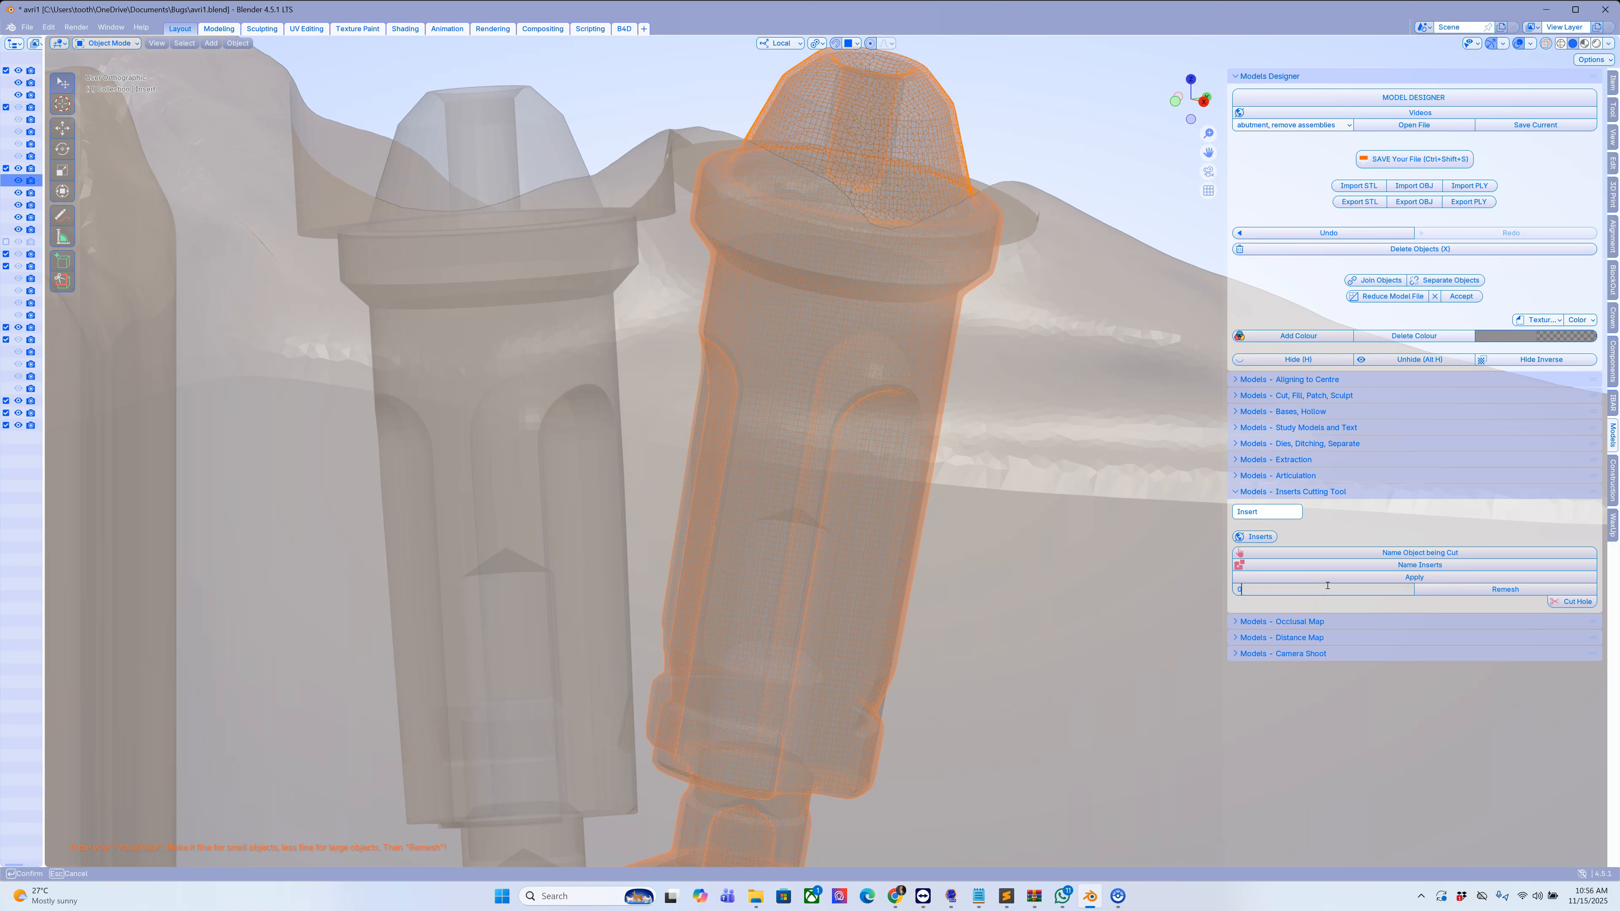
key("Return")
left_click(1477, 591)
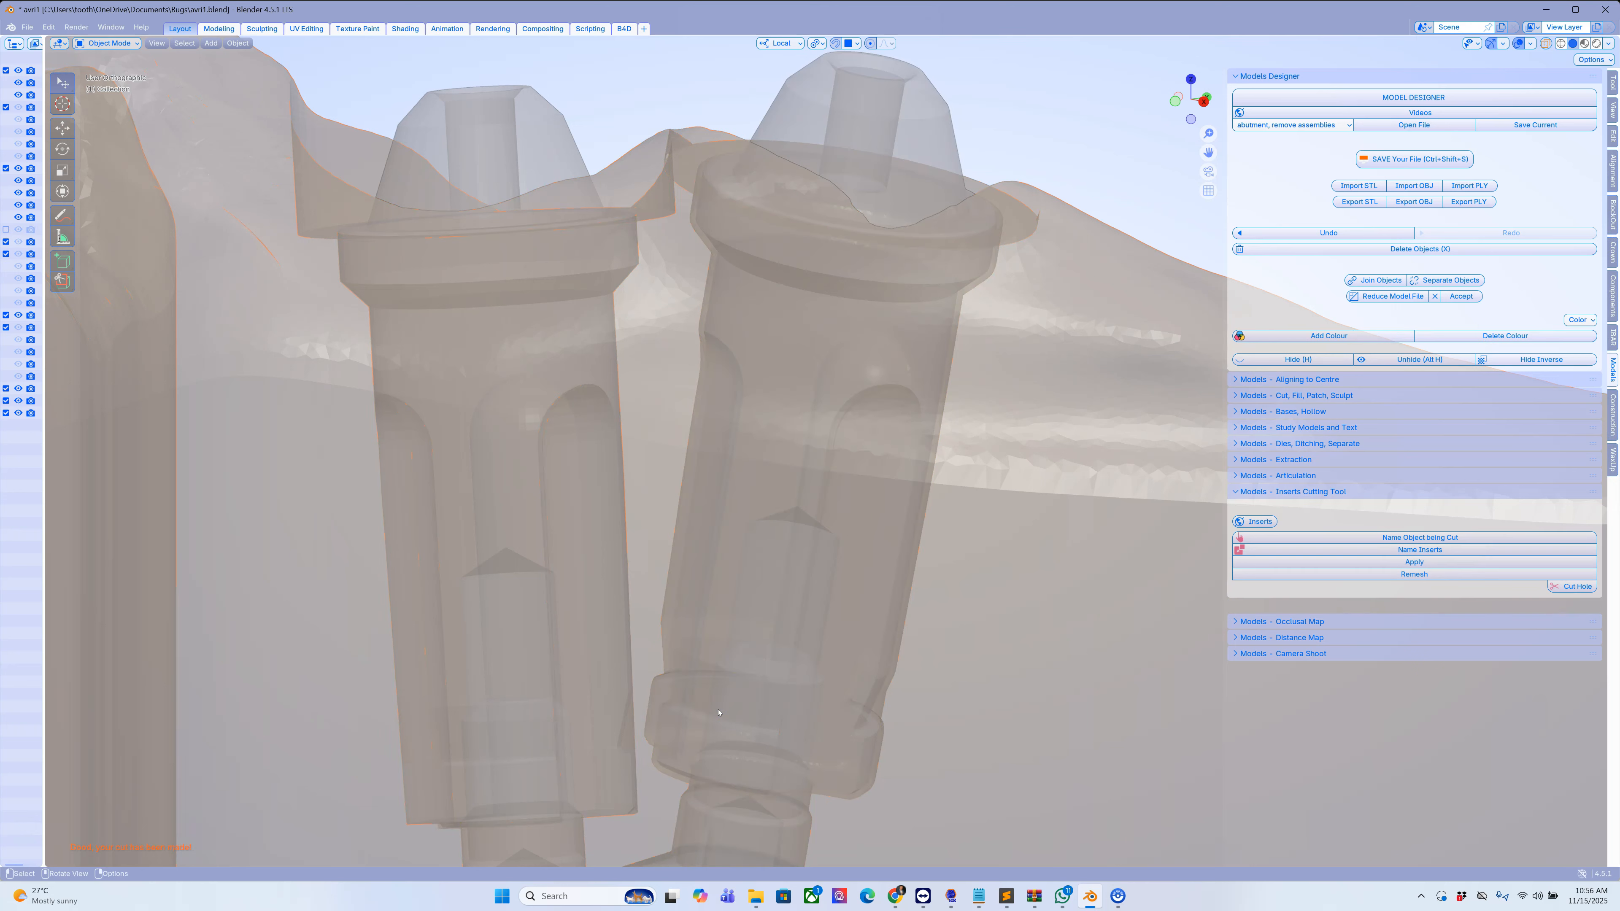
Turn X-ray display off and hide both of the adjacent analogs on the recut side.
left_click(1544, 44)
left_click(858, 258)
left_click(650, 276, "shift")
key("h")
Examine the two emptied adjacent analog holes from above and below, checking their walls and where the channels meet.
middle_click_drag(753, 408, 636, 497)
scroll(958, 476, "up", 6)
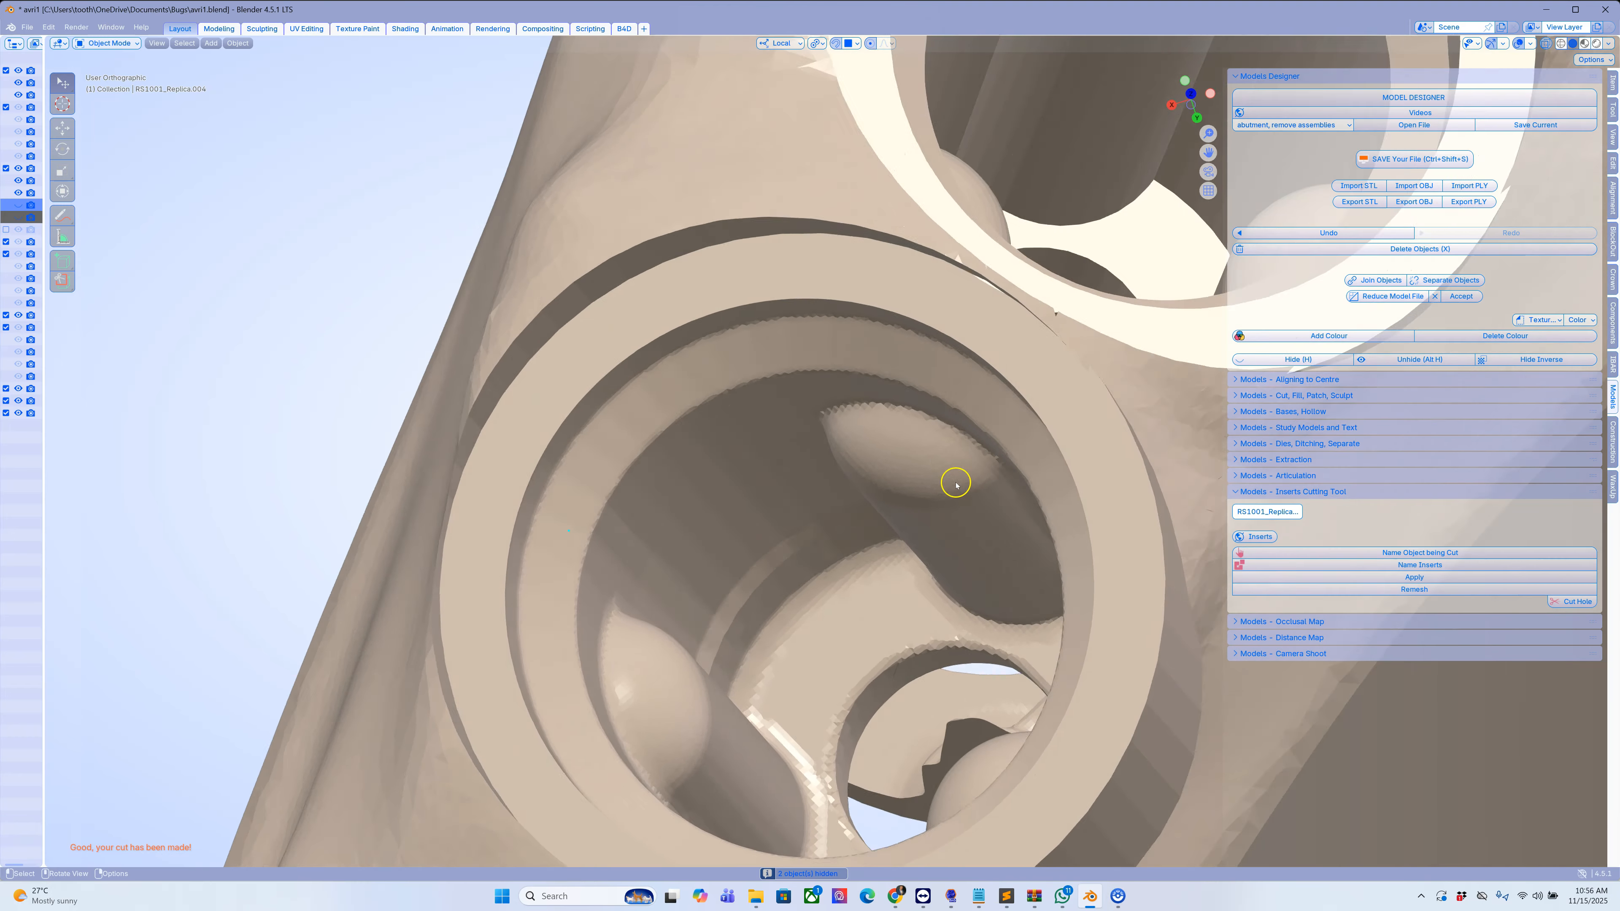
scroll(956, 485, "down", 5)
middle_click_drag(944, 485, 782, 597)
scroll(810, 514, "up", 1)
scroll(781, 598, "up", 7)
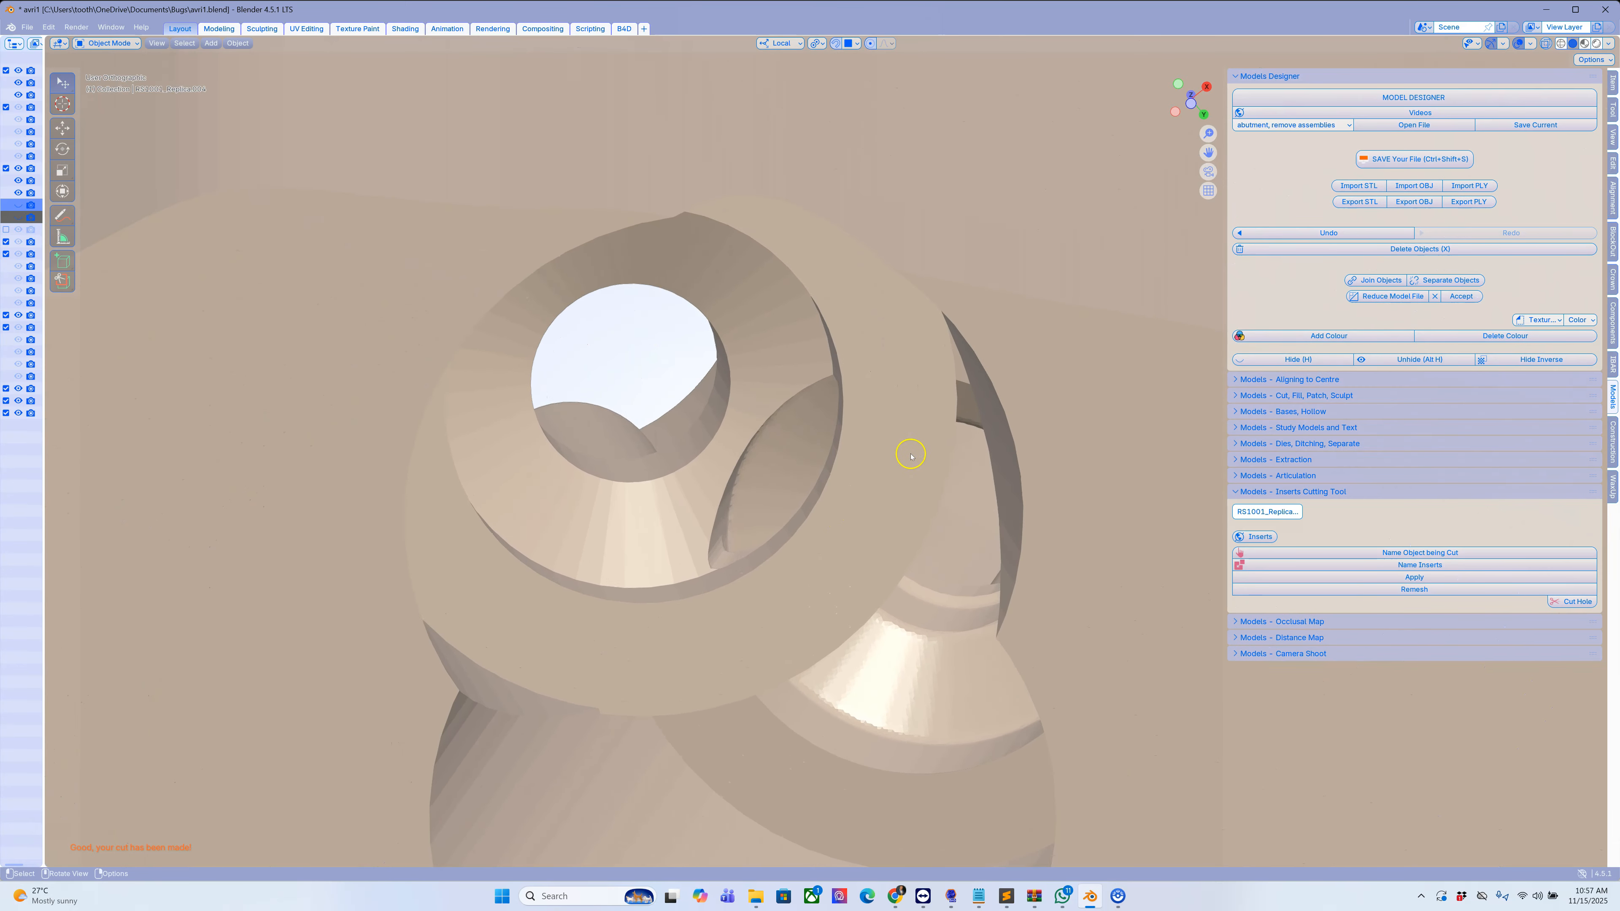
scroll(911, 456, "up", 1)
middle_click_drag(934, 511, 876, 304)
mouse_move(961, 444)
middle_mouse_down()
mouse_move(933, 724)
mouse_move(911, 680)
mouse_move(922, 622)
mouse_move(880, 536)
mouse_move(917, 534)
mouse_move(952, 464)
mouse_move(877, 503)
middle_mouse_up()
scroll(916, 678, "down", 5)
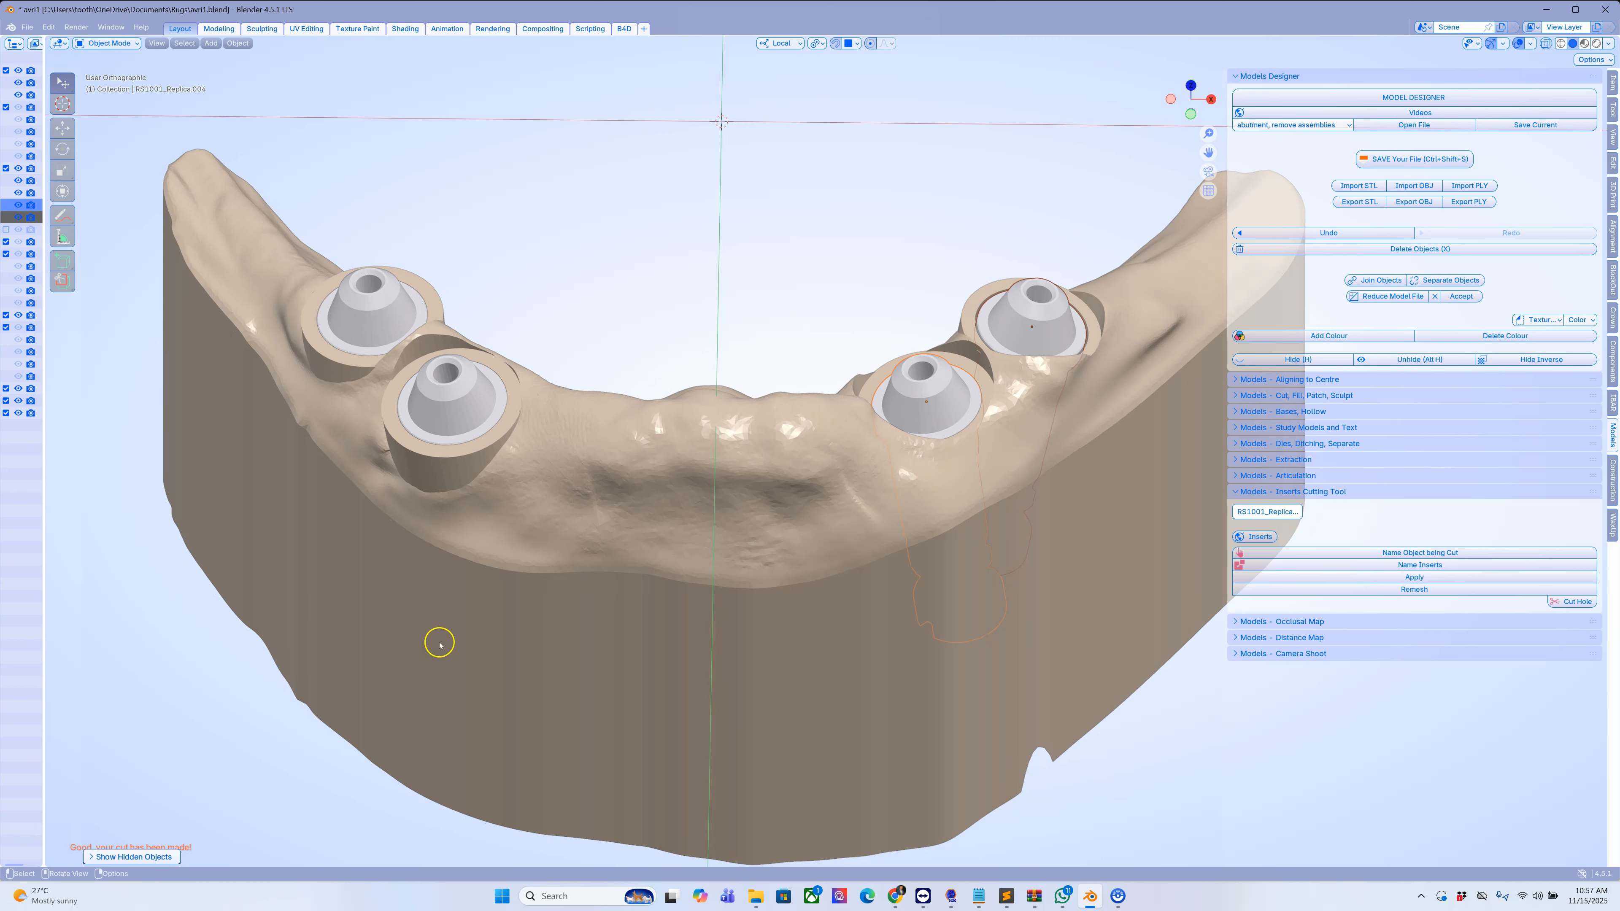